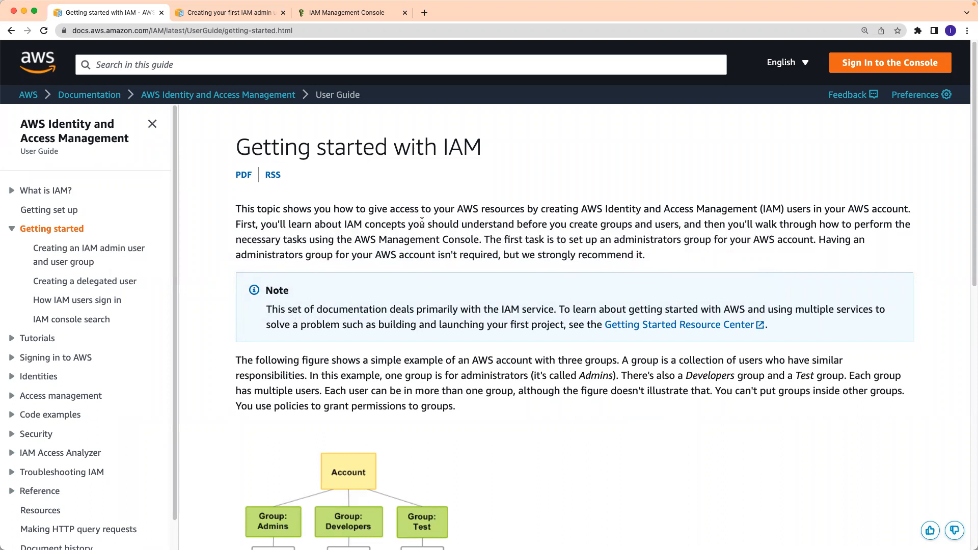
- Scroll to the Admins/Developers/Test group diagram and highlight 'collection of users' and 'Each user'
scroll(422, 222, down, 3)
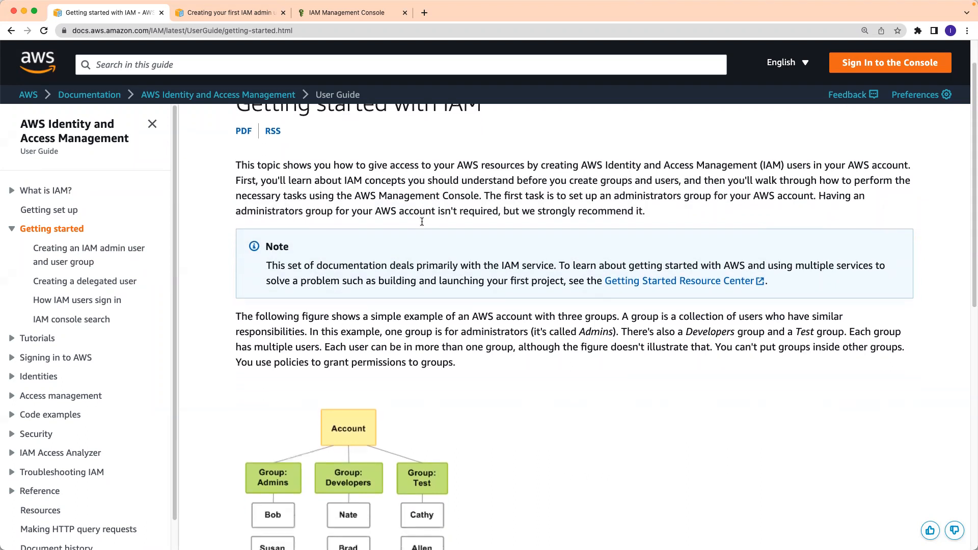
scroll(422, 222, down, 2)
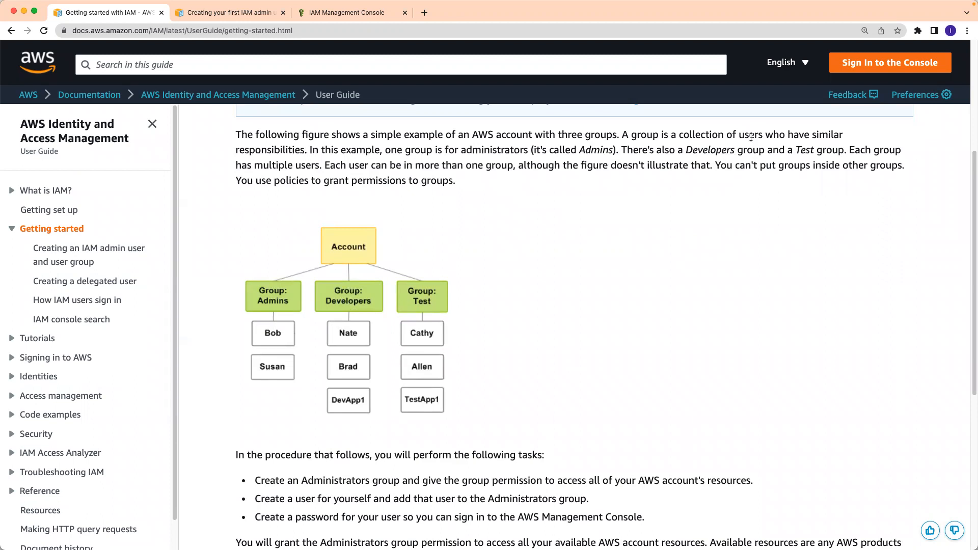
drag(763, 134, 677, 135)
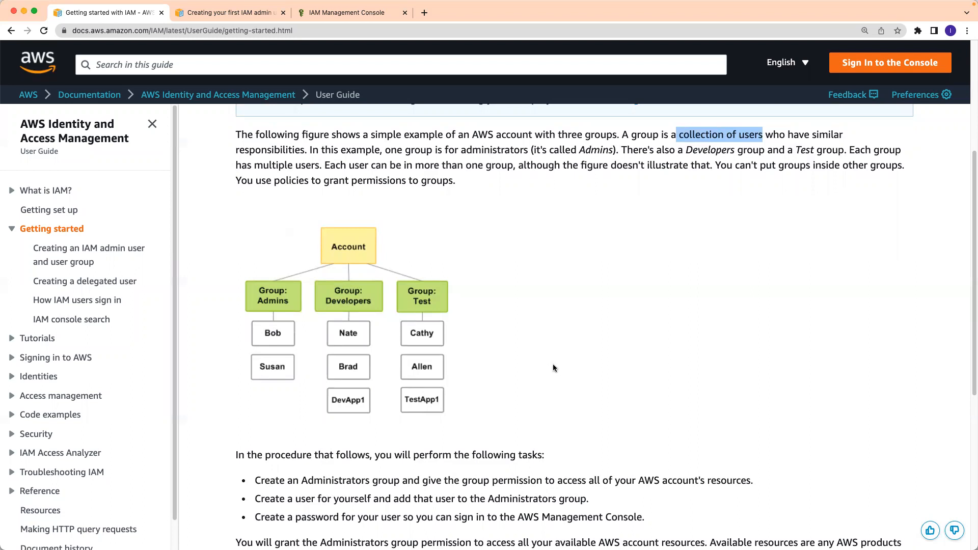
scroll(553, 368, down, 1)
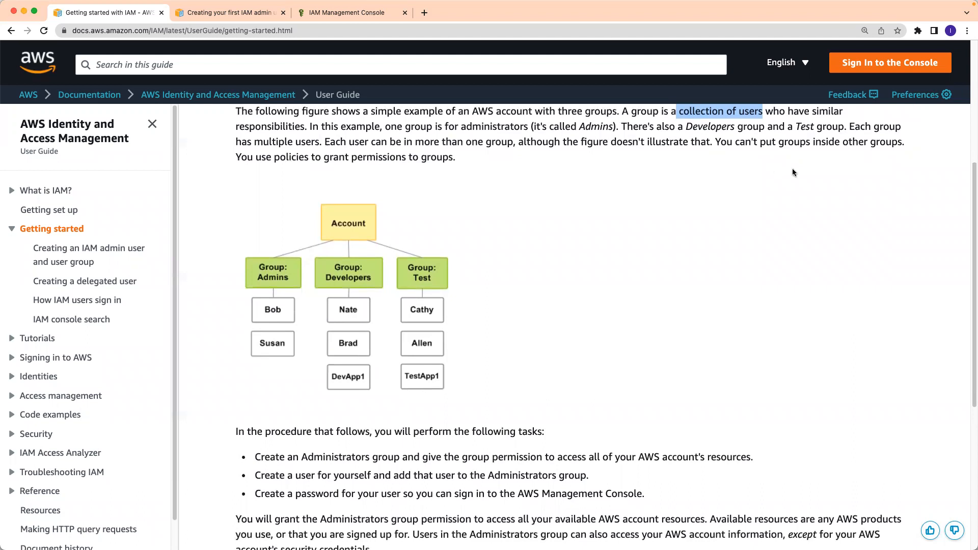
drag(254, 142, 372, 142)
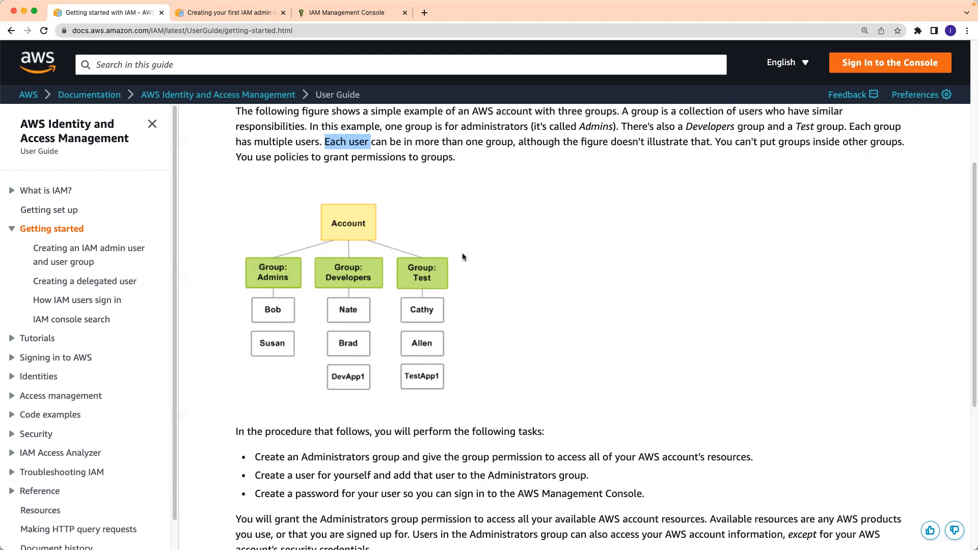
scroll(493, 260, down, 3)
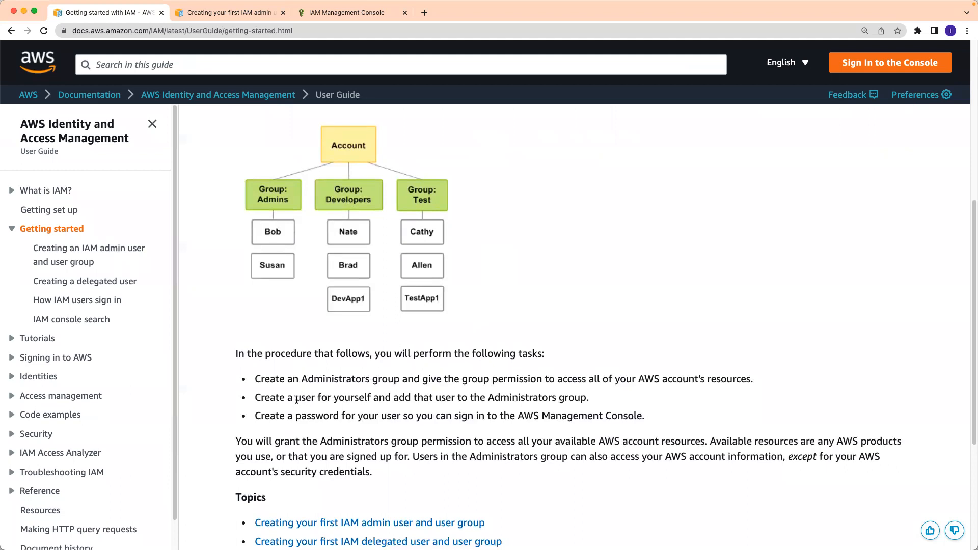
- Highlight 'Administrators', 'password' and the console sign-in phrase, then scroll to the Topics list
drag(301, 380, 374, 380)
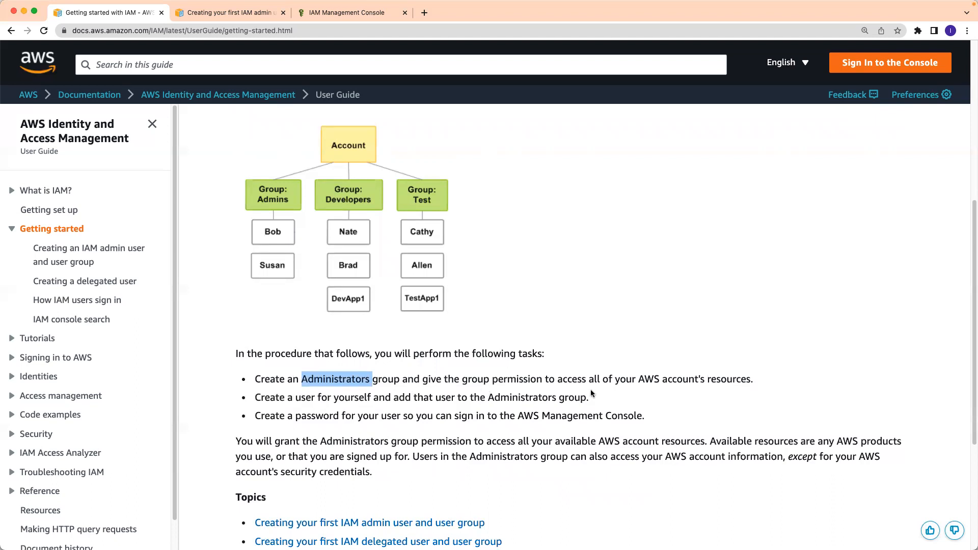
drag(296, 420, 345, 419)
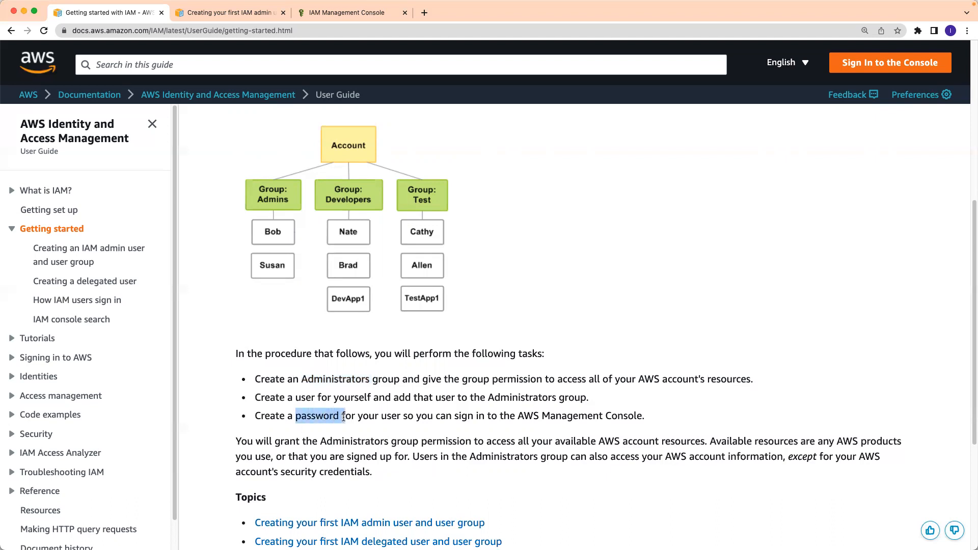
drag(648, 418, 468, 418)
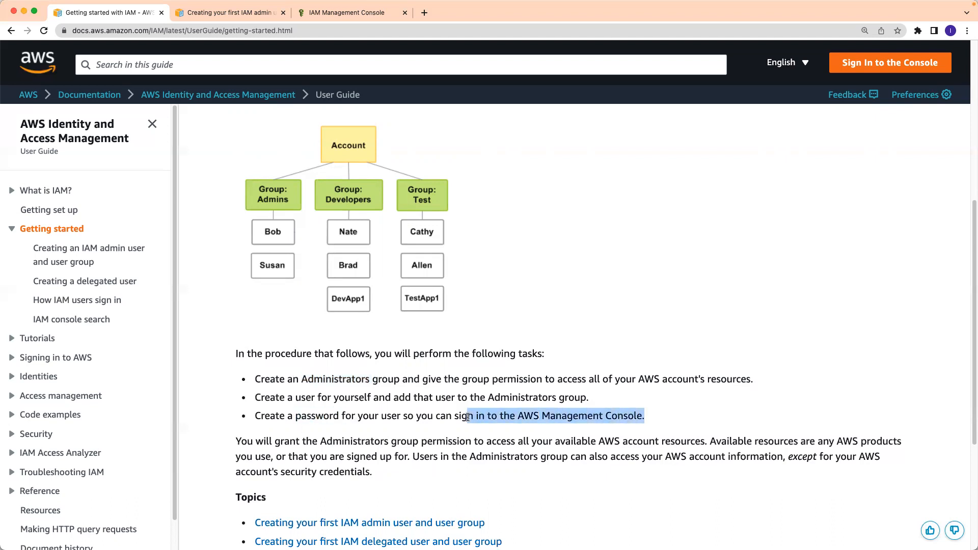
click(664, 401)
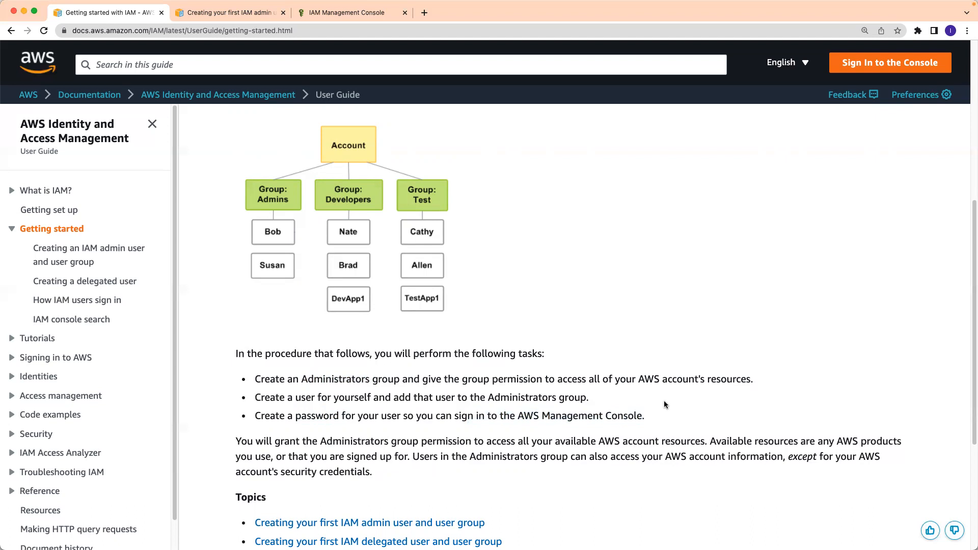
scroll(664, 402, down, 1)
scroll(665, 402, down, 4)
scroll(665, 402, down, 3)
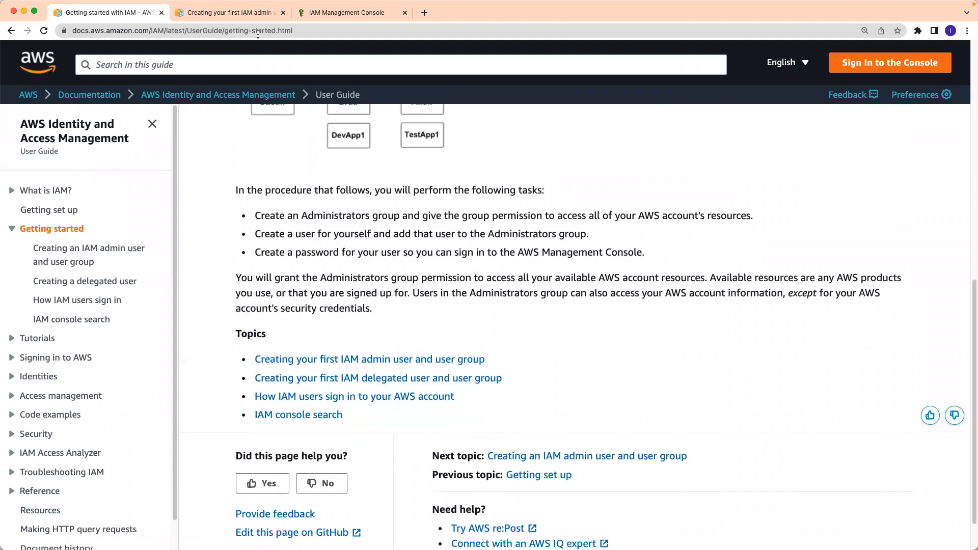
- Switch to the admin user guide page and highlight 'first IAM admin user' in the title
click(240, 19)
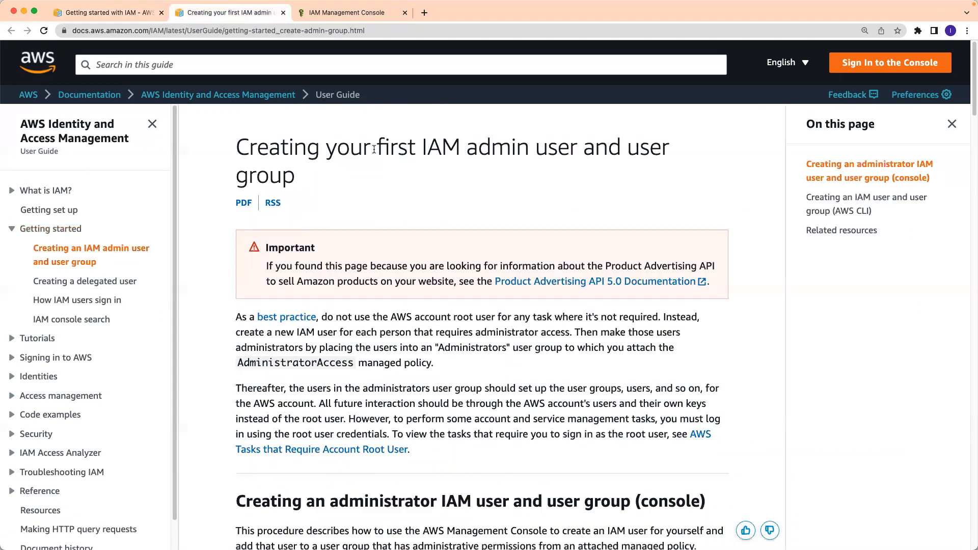
drag(377, 147, 575, 145)
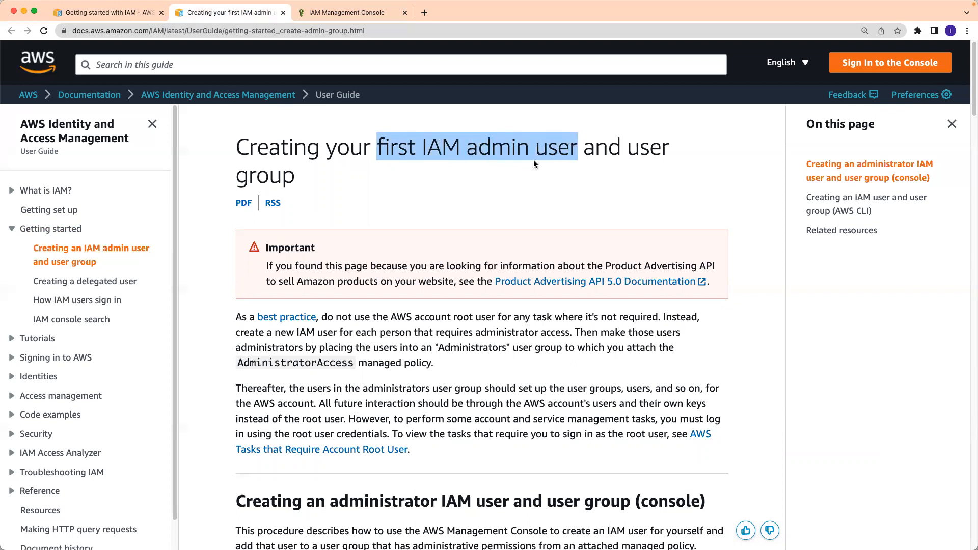
click(440, 206)
scroll(439, 225, down, 2)
scroll(441, 241, down, 1)
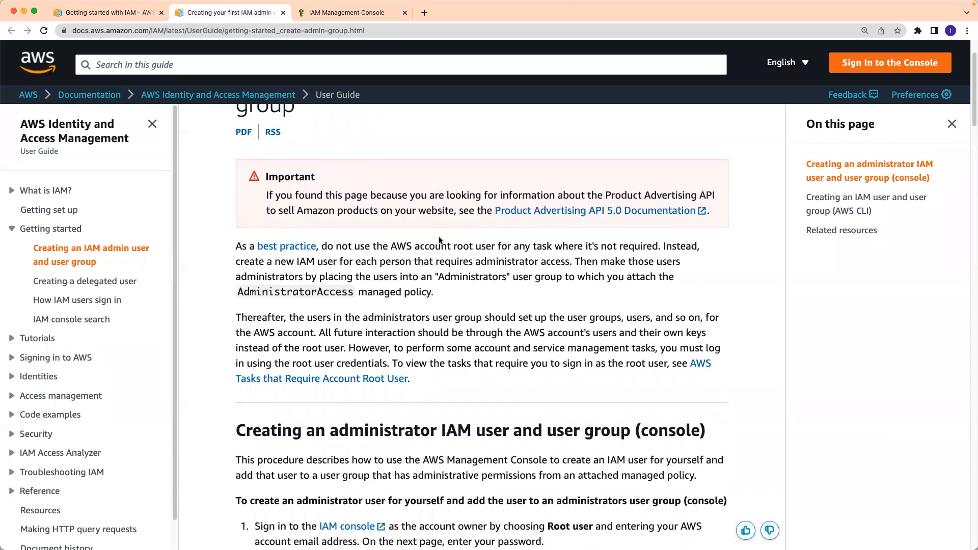
- Highlight 'root user', 'new IAM user', administrator access, Administrators user group and AdministratorAccess policy
drag(453, 247, 497, 248)
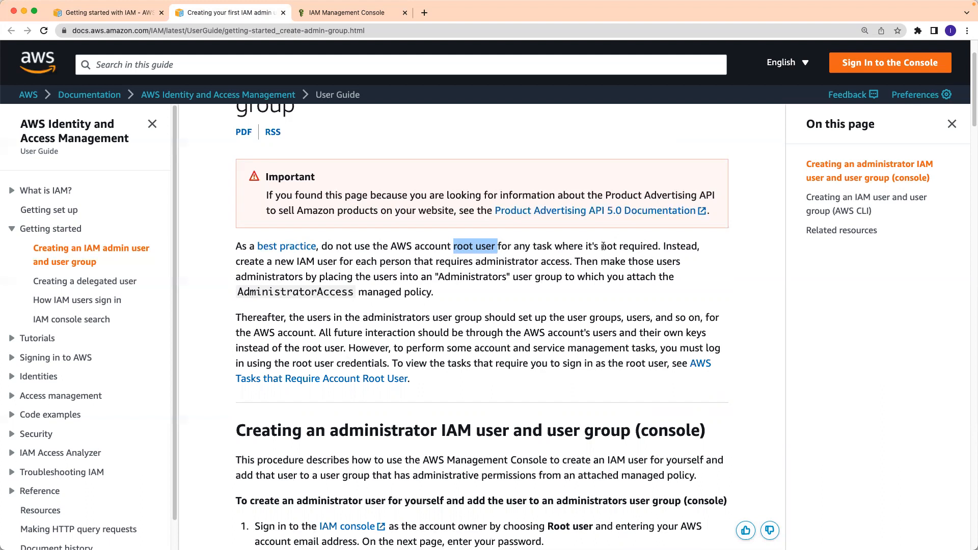
drag(275, 262, 336, 261)
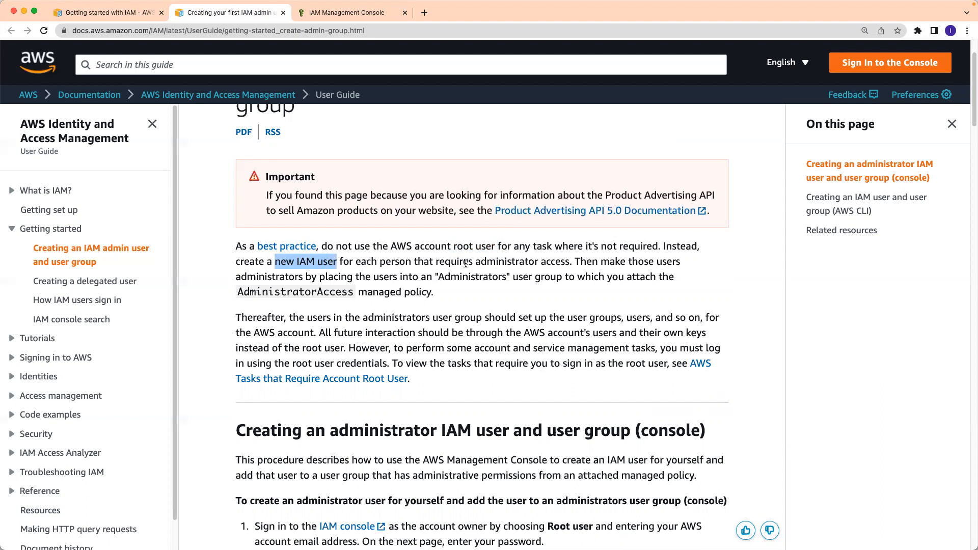
drag(475, 261, 569, 264)
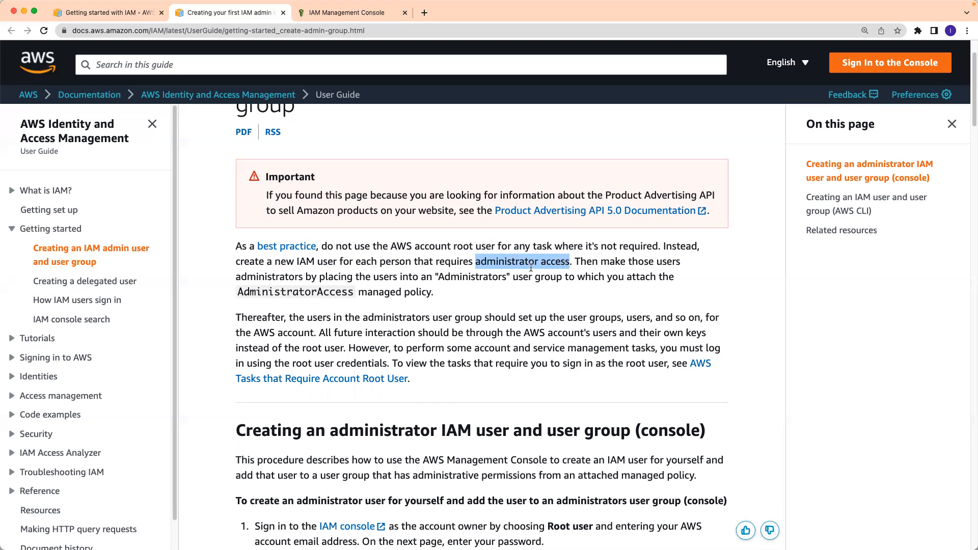
drag(438, 277, 562, 276)
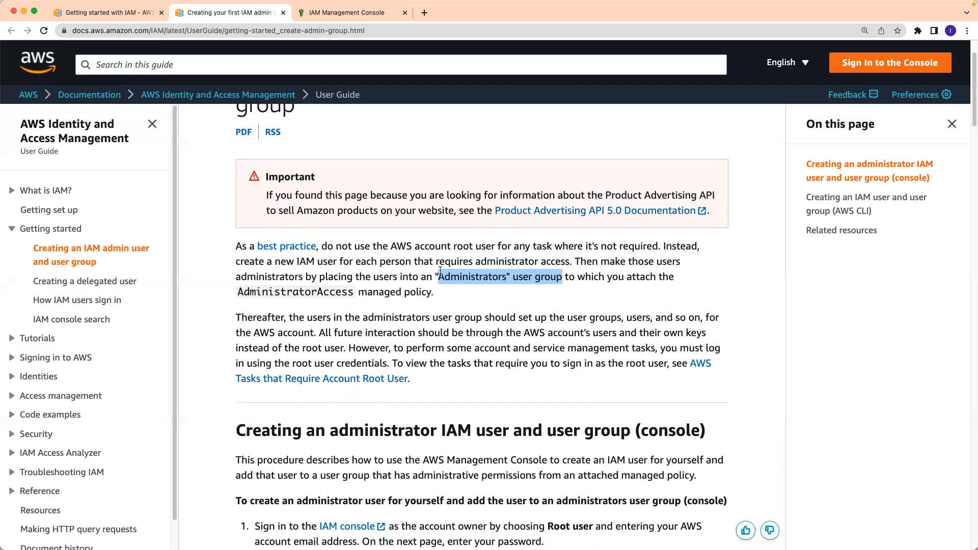
drag(235, 294, 432, 295)
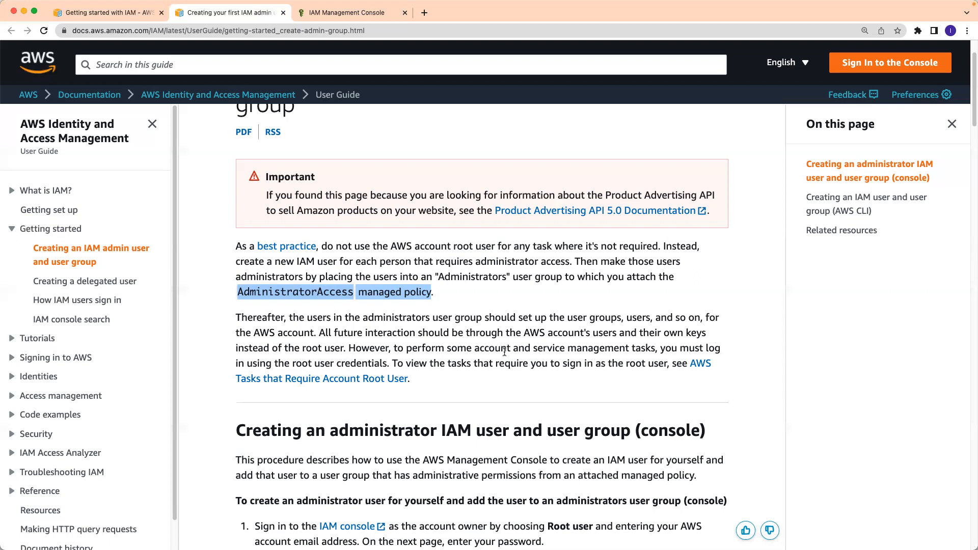
- Scroll to the administrator IAM user and user group heading and highlight it, including 'console'
scroll(507, 351, down, 3)
scroll(507, 352, down, 2)
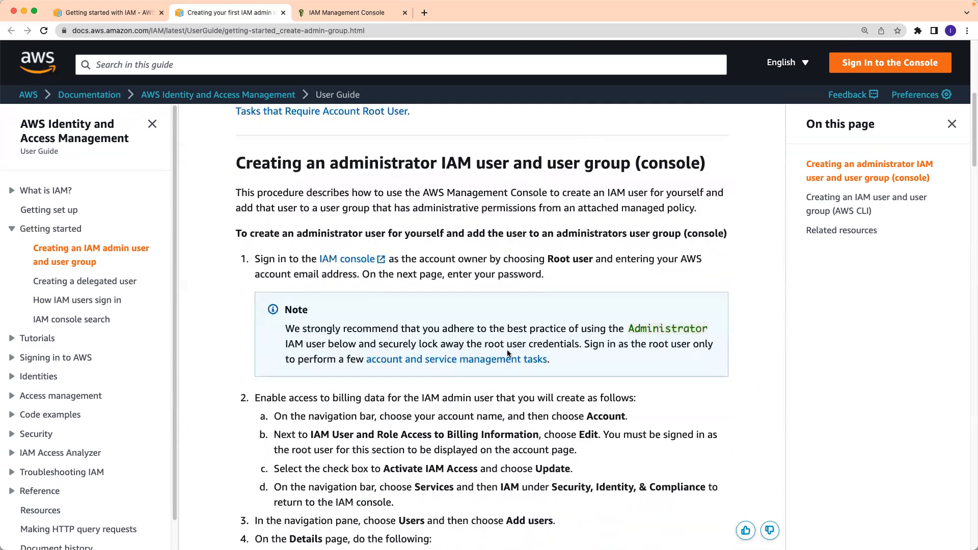
scroll(443, 321, down, 1)
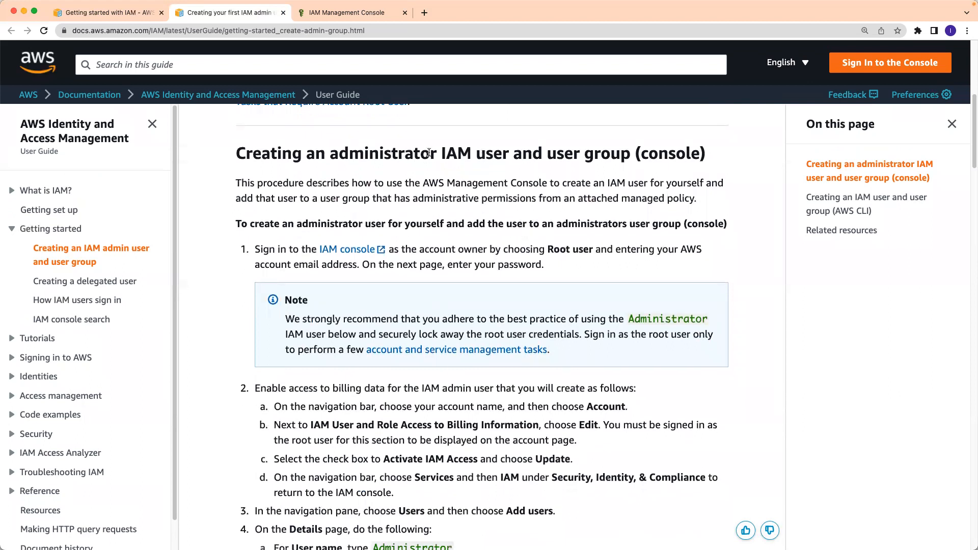
drag(307, 153, 631, 152)
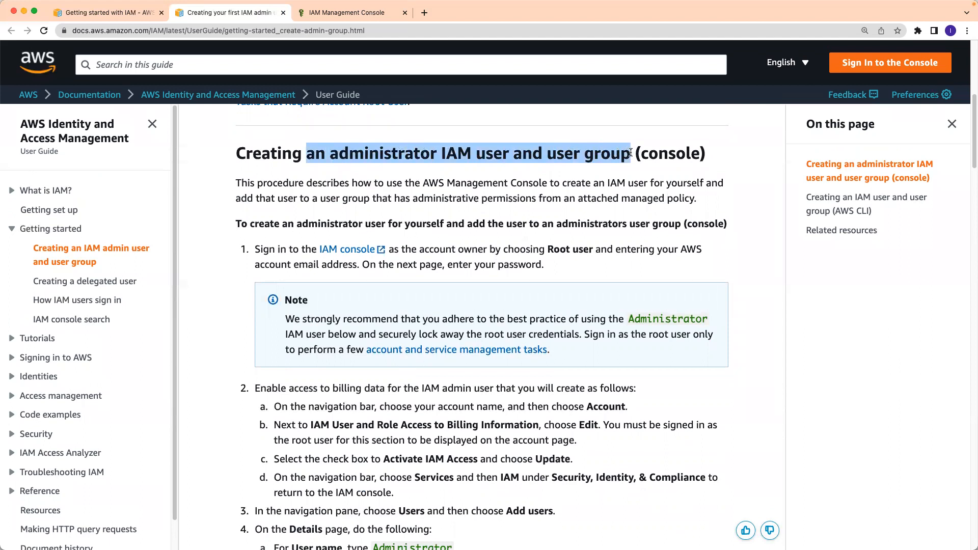
drag(701, 153, 644, 154)
- Scroll through the console procedure covering root sign-in, billing access and adding users
scroll(441, 319, down, 10)
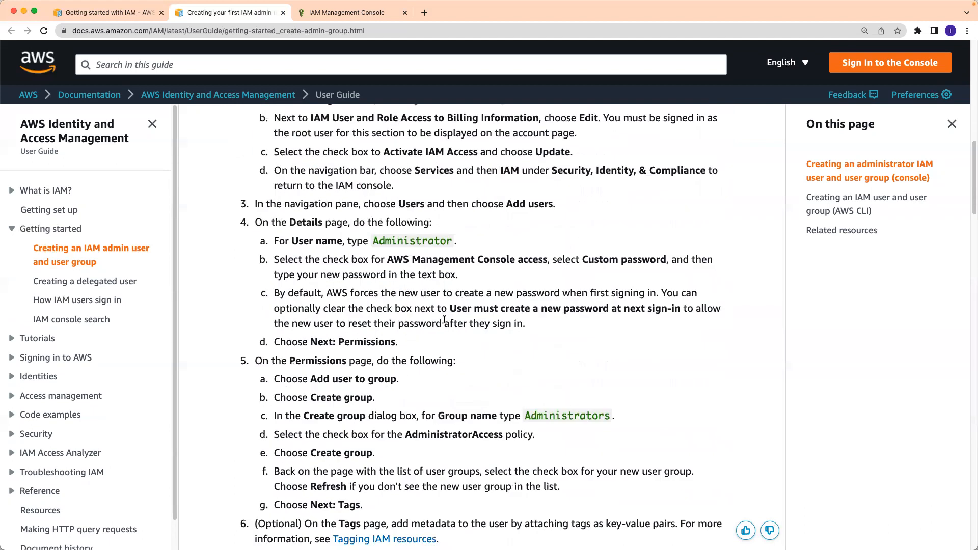
scroll(445, 320, down, 3)
drag(568, 330, 599, 329)
scroll(443, 342, down, 11)
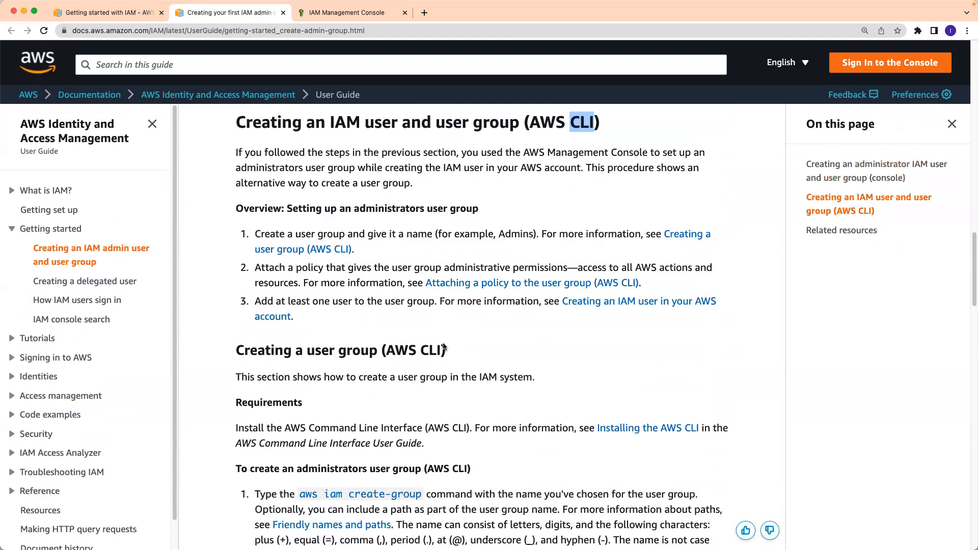
scroll(443, 346, down, 10)
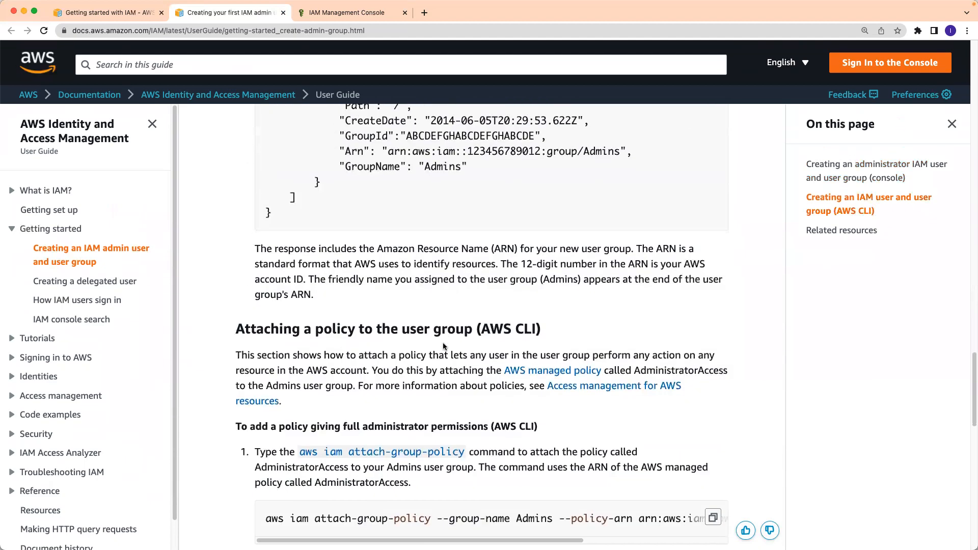
scroll(442, 342, down, 12)
scroll(443, 342, up, 10)
scroll(443, 346, up, 20)
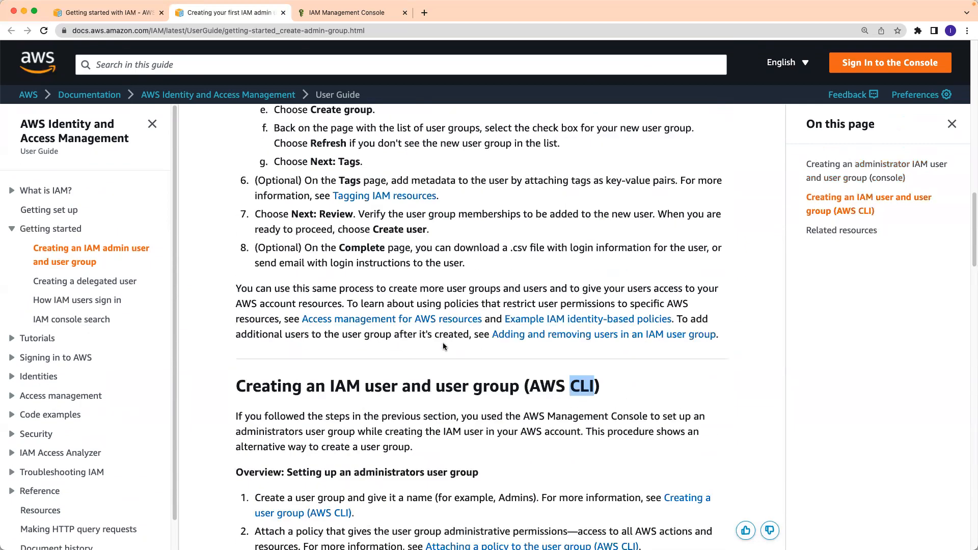
scroll(444, 347, up, 9)
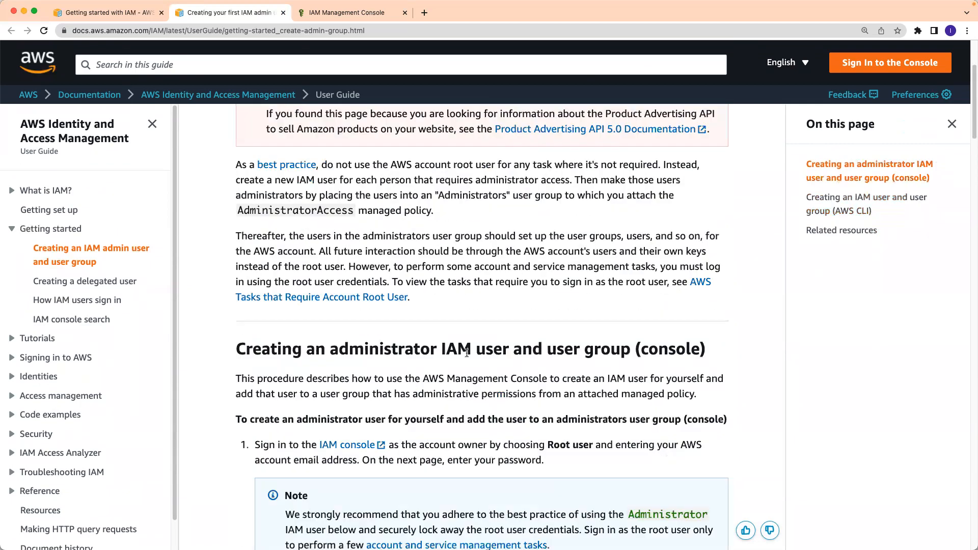
scroll(595, 401, down, 4)
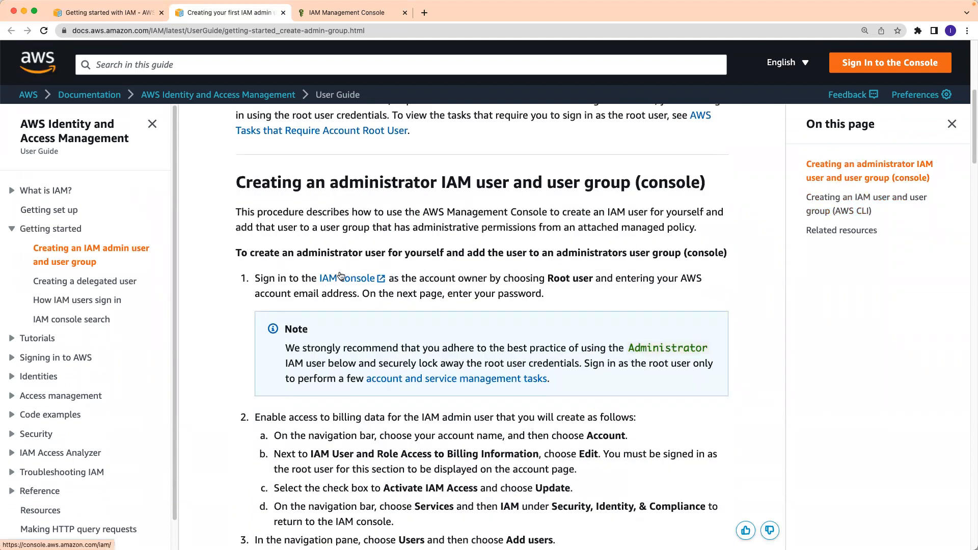
scroll(339, 276, down, 1)
scroll(340, 270, down, 2)
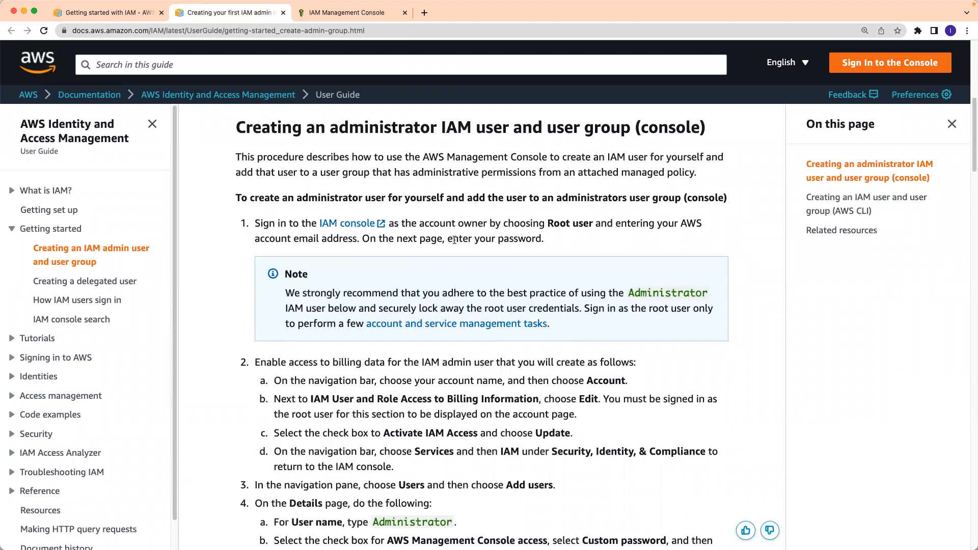
scroll(427, 310, down, 3)
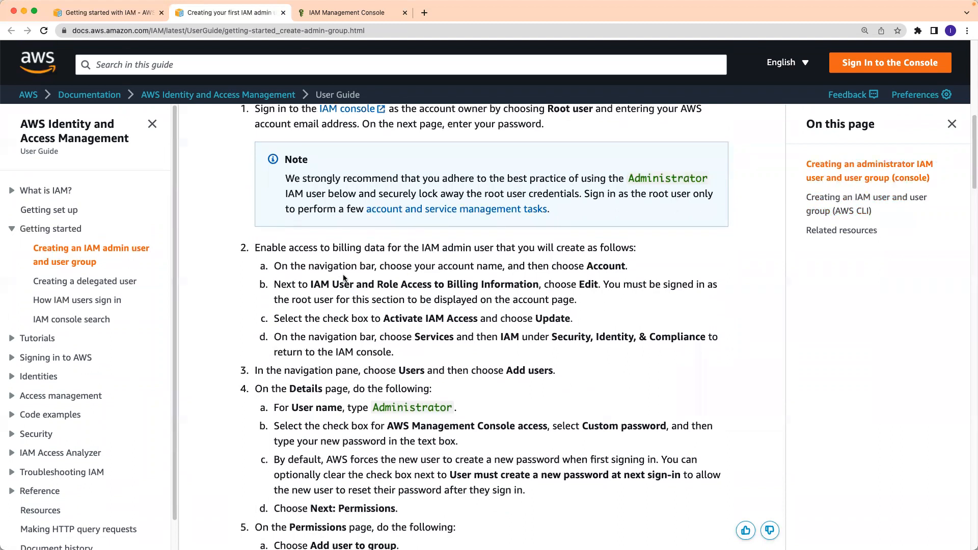
scroll(343, 282, up, 1)
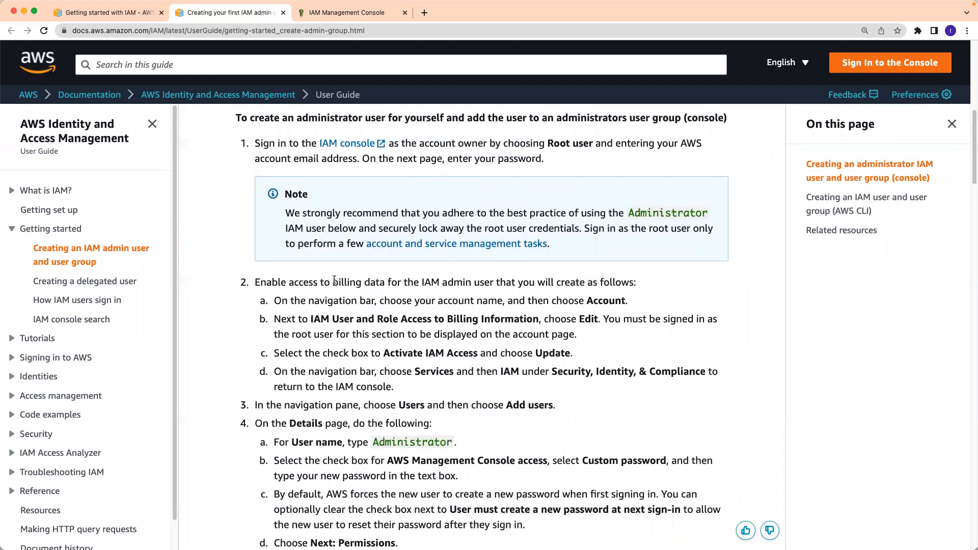
drag(332, 280, 385, 279)
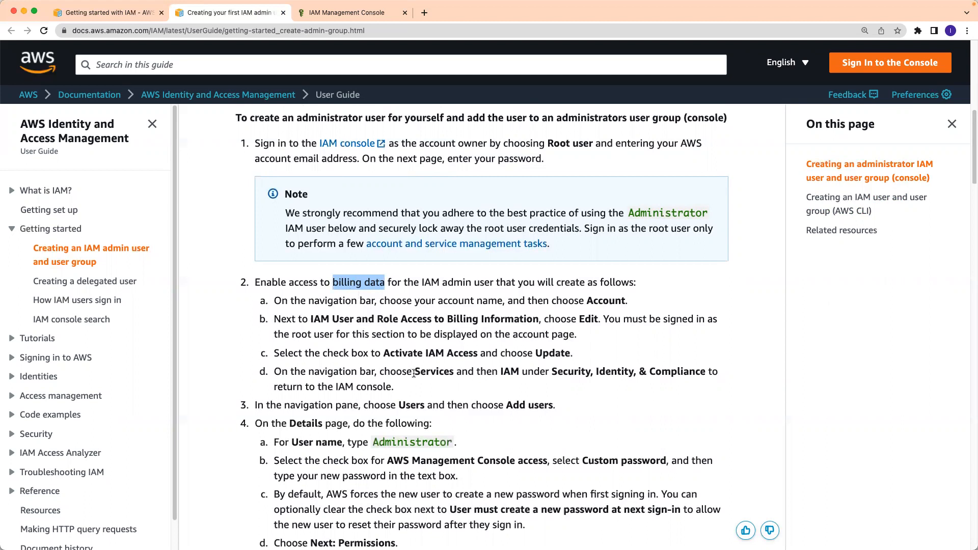
drag(383, 354, 478, 355)
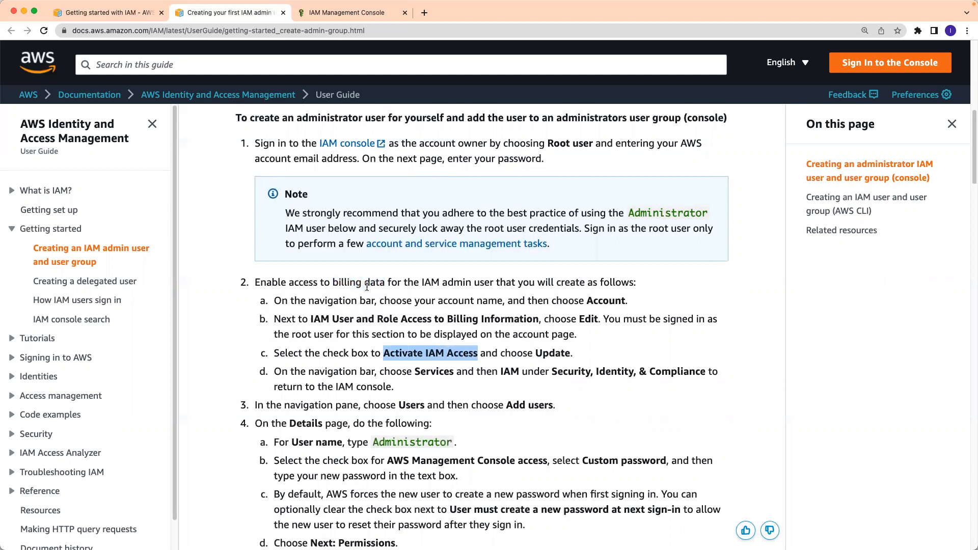
- Bring the IAM console forward, open and dismiss the IAT LAB account menu, then return to the guide
click(359, 12)
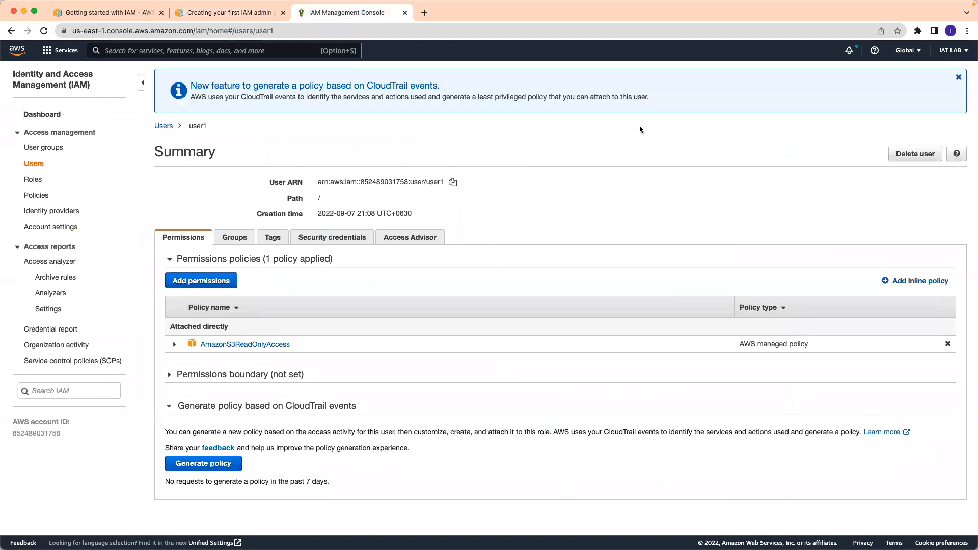
click(952, 53)
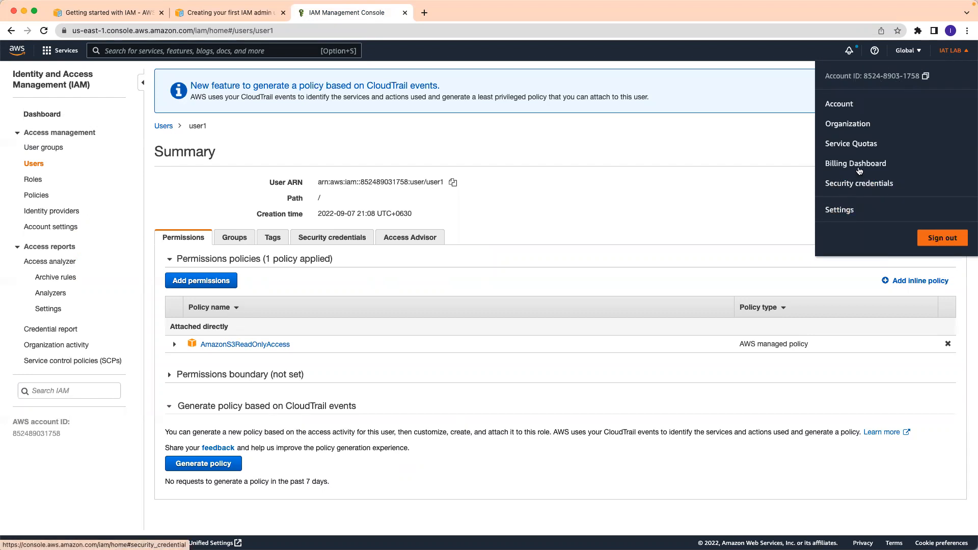
click(701, 143)
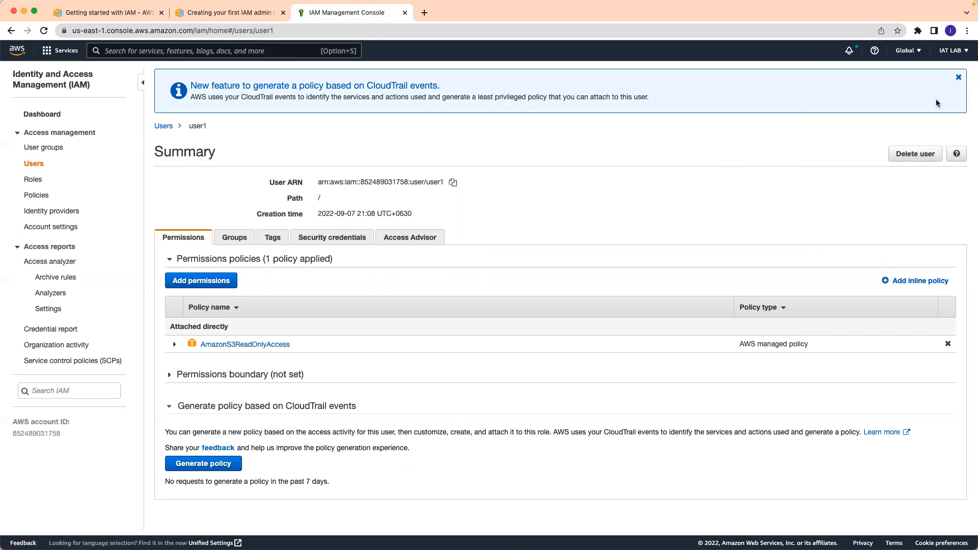
click(230, 12)
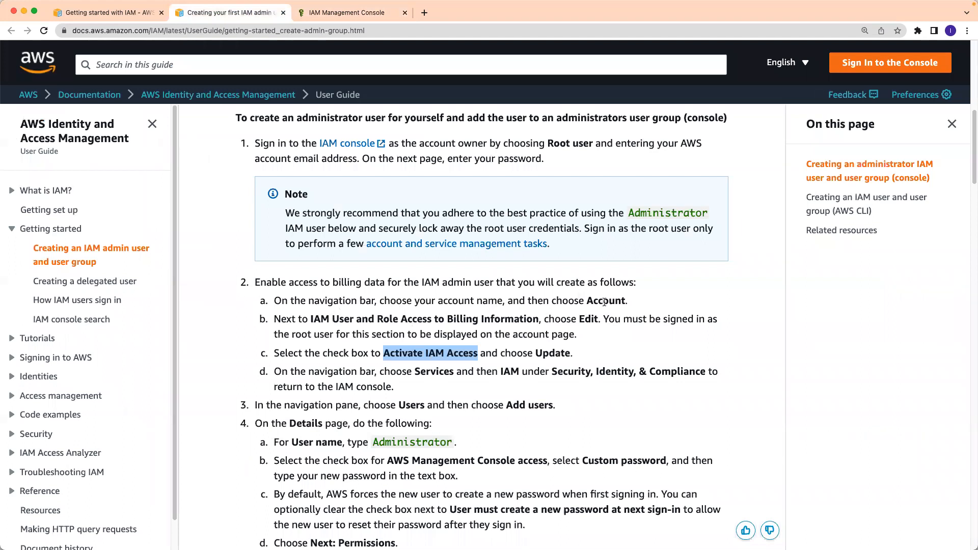
- Highlight 'choose Account' and 'IAM User and Role Access to Billing Information', then return to the console
drag(626, 302, 553, 302)
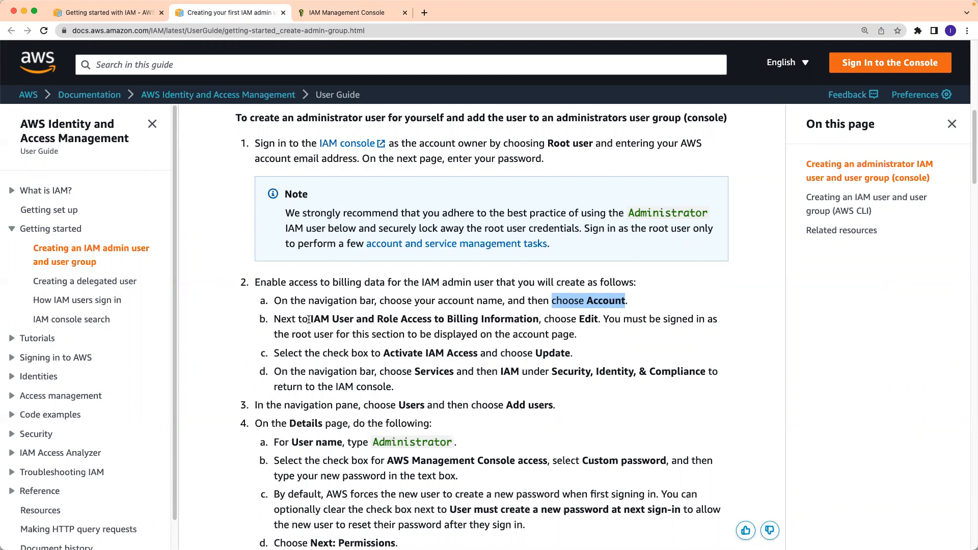
drag(310, 319, 598, 318)
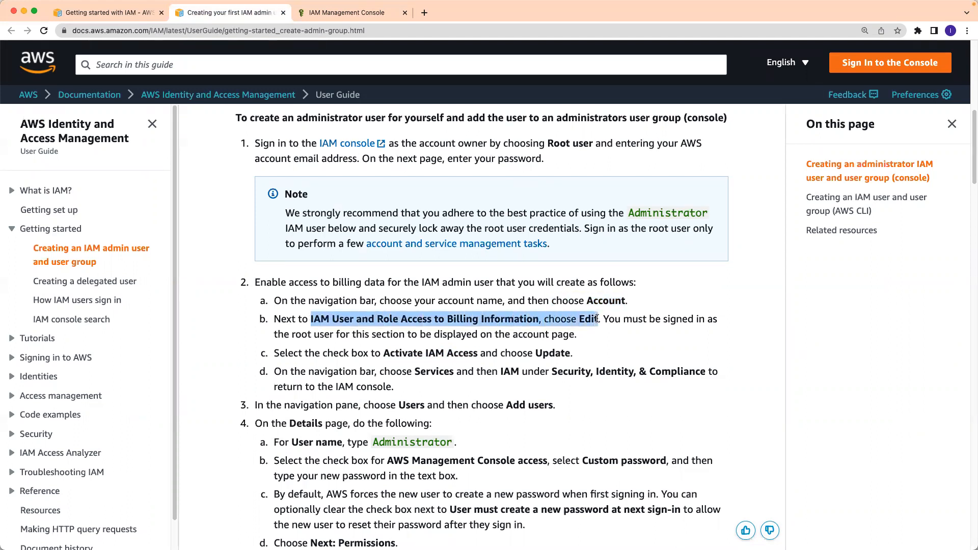
click(326, 17)
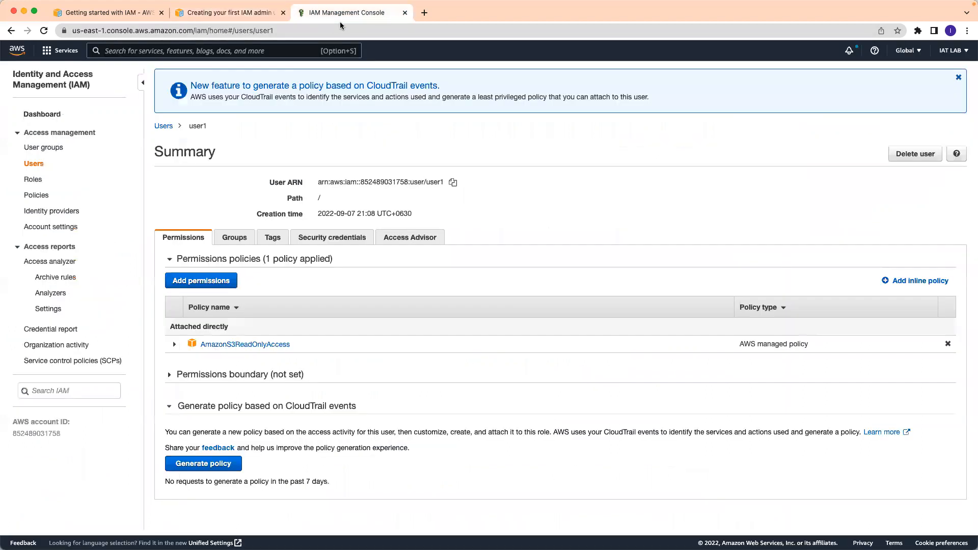
- Open Account from the IAT LAB menu and highlight the deactivated IAM billing access status
click(954, 51)
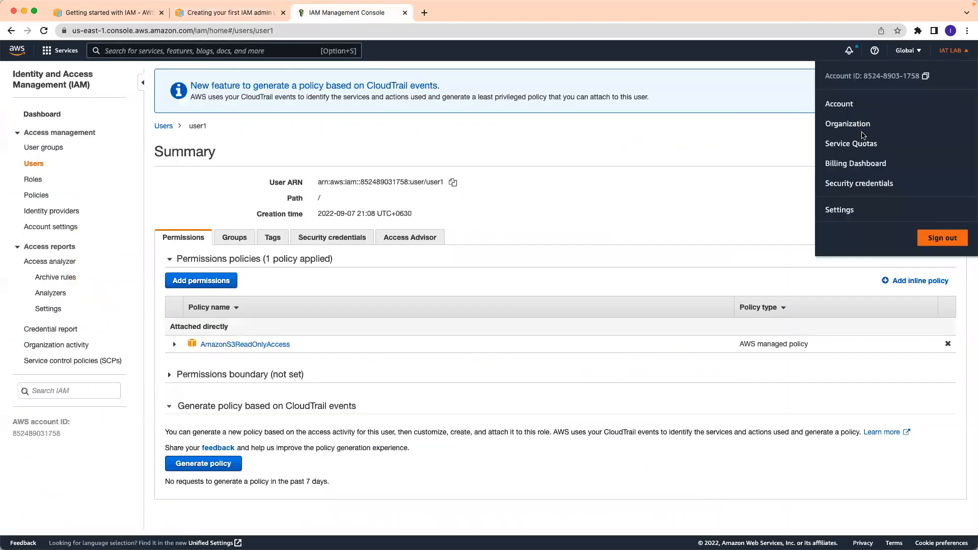
click(841, 103)
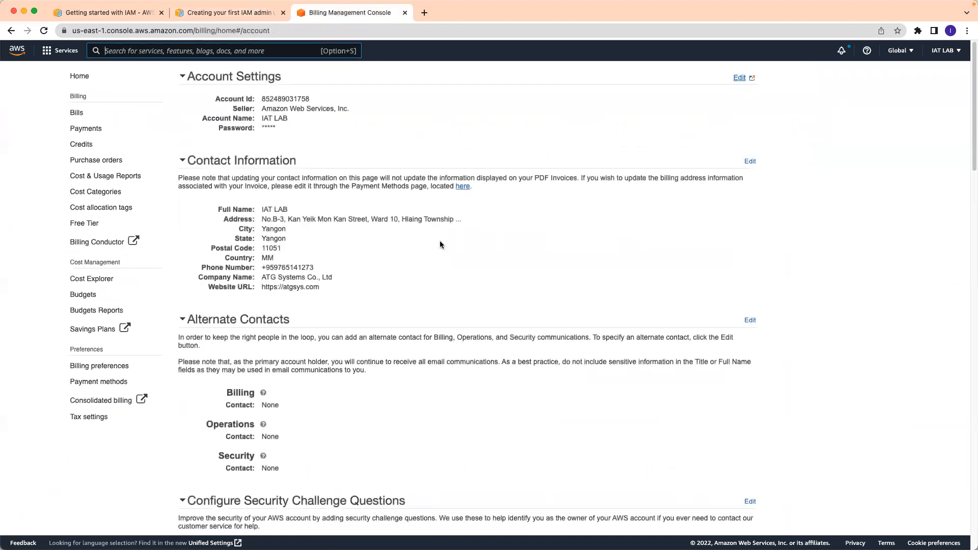
scroll(576, 346, down, 10)
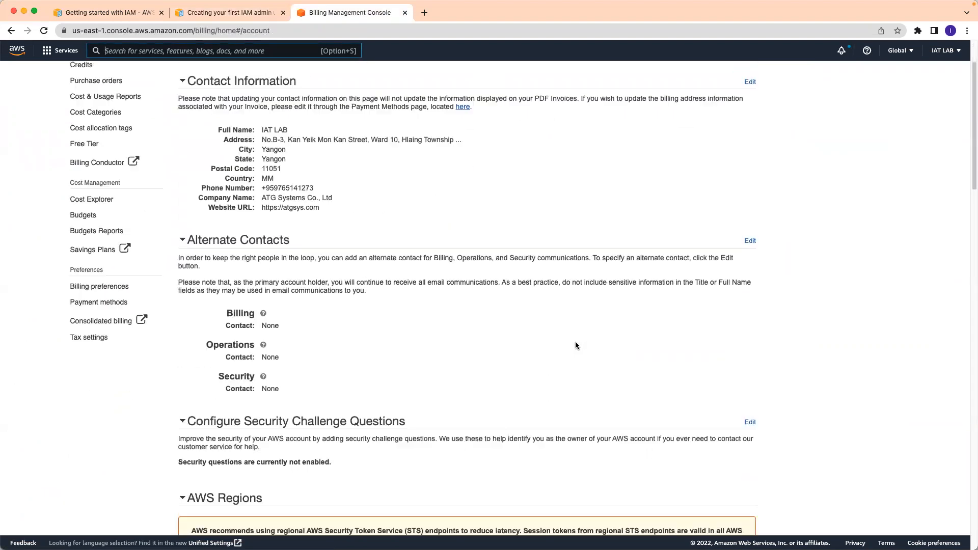
scroll(576, 345, down, 8)
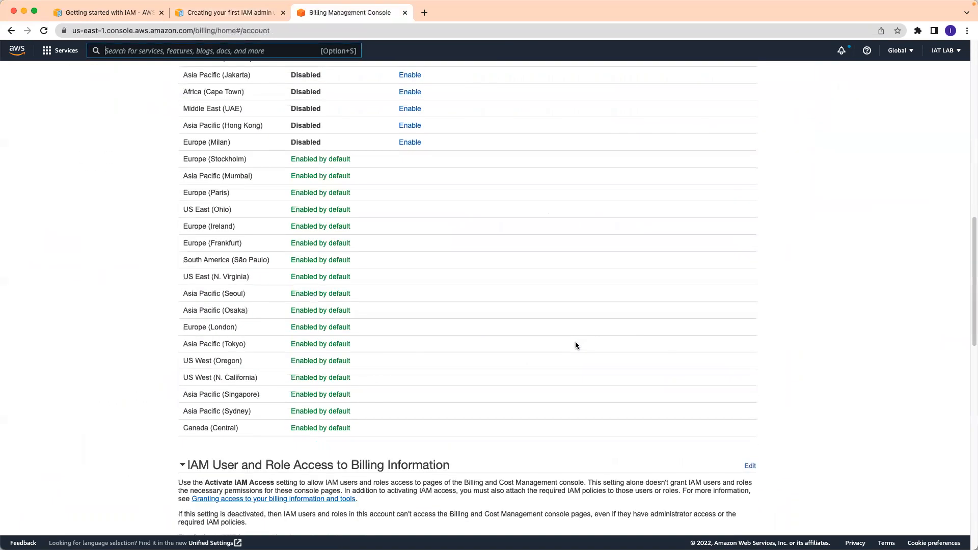
scroll(576, 342, down, 3)
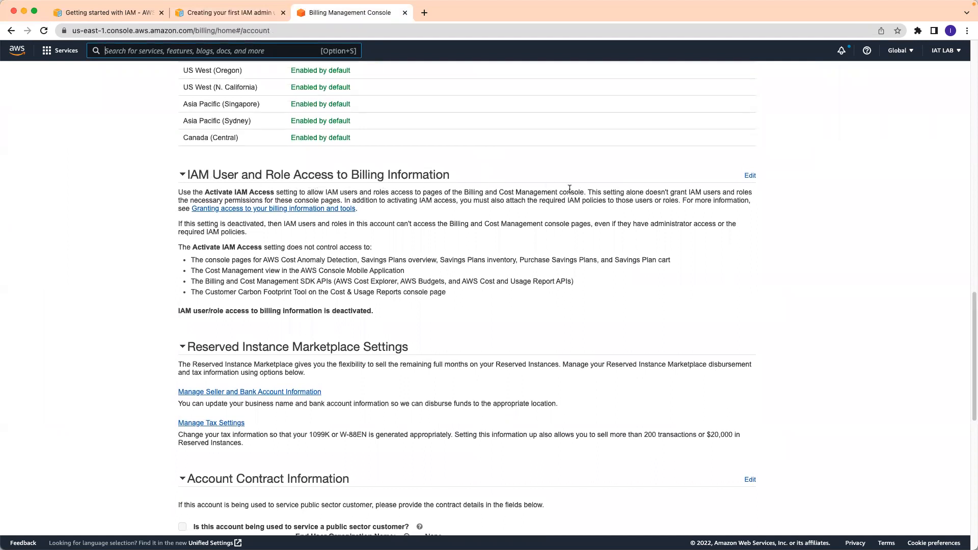
drag(178, 308, 384, 313)
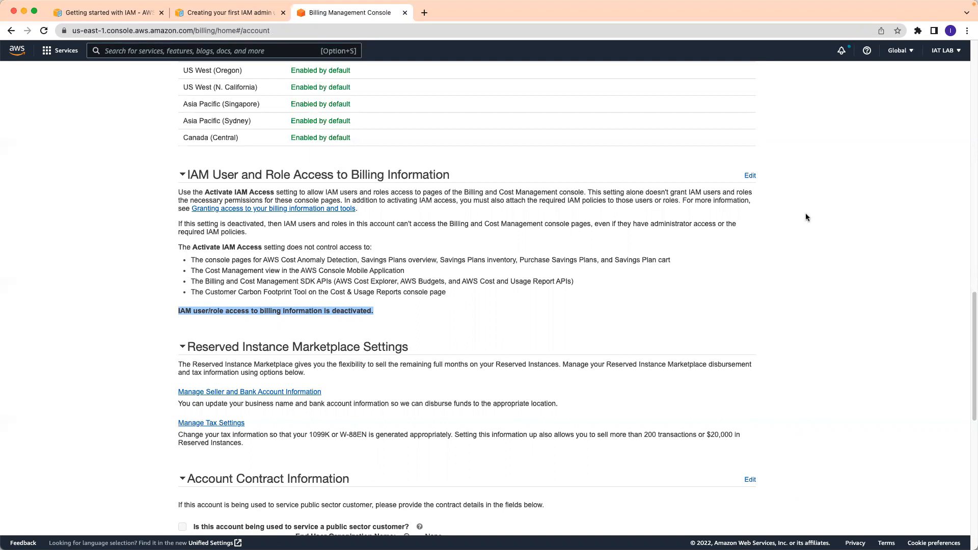
- Edit IAM User and Role Access to Billing Information, activate it, and confirm it reads activated
click(751, 177)
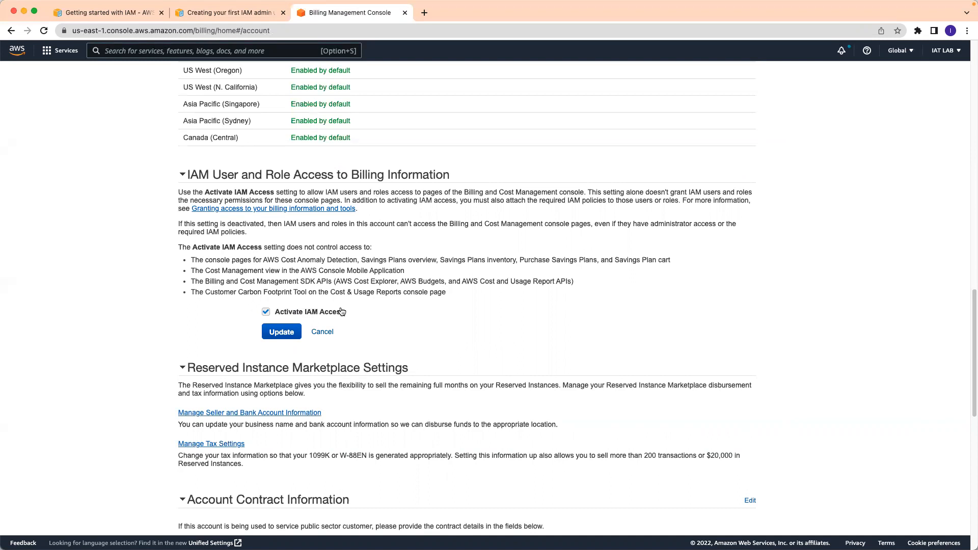
click(280, 332)
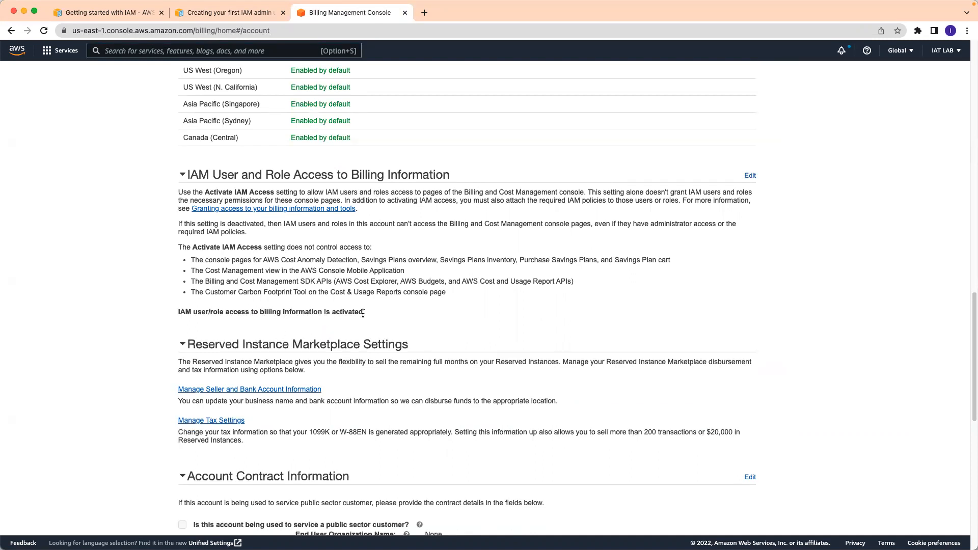
drag(354, 312, 330, 312)
- Search services for 'iam', open IAM, and go to the Users list
click(232, 51)
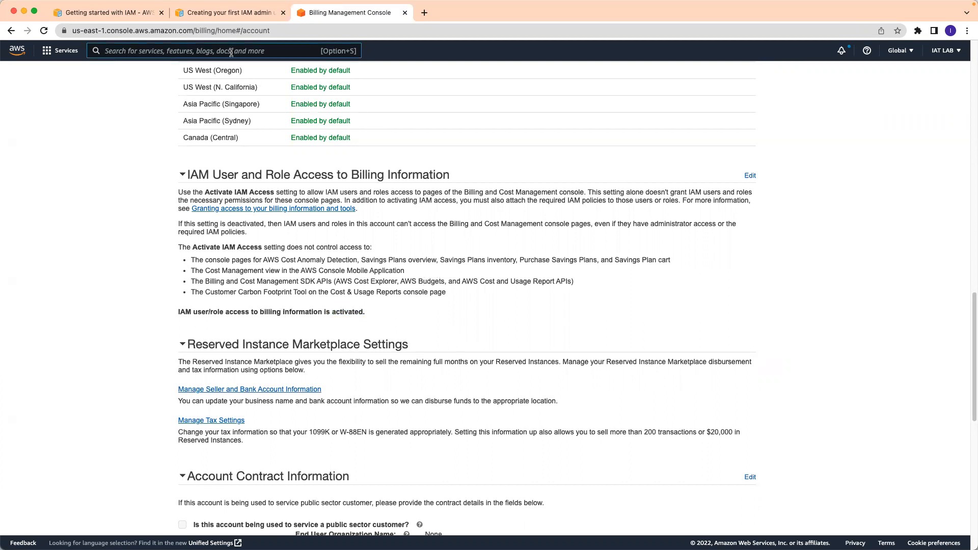
text(iam)
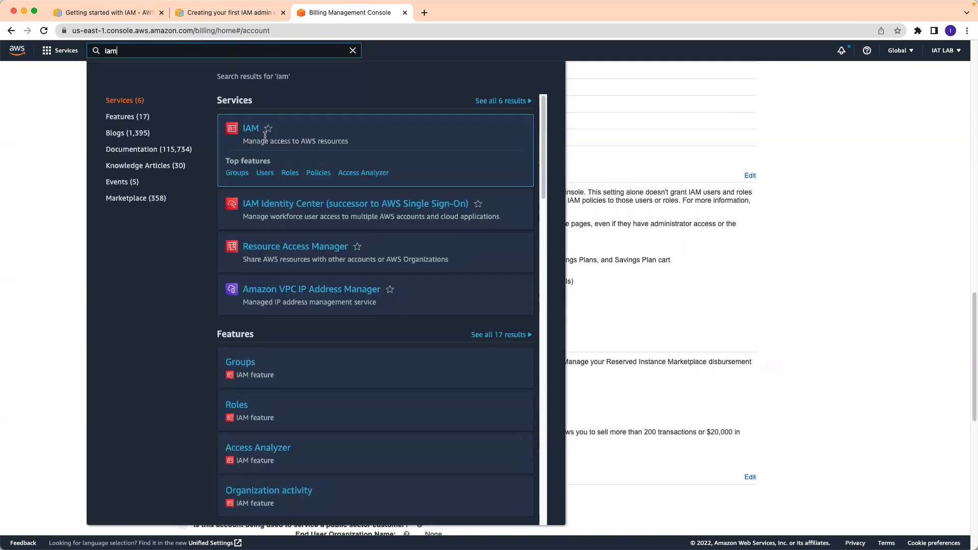
click(251, 131)
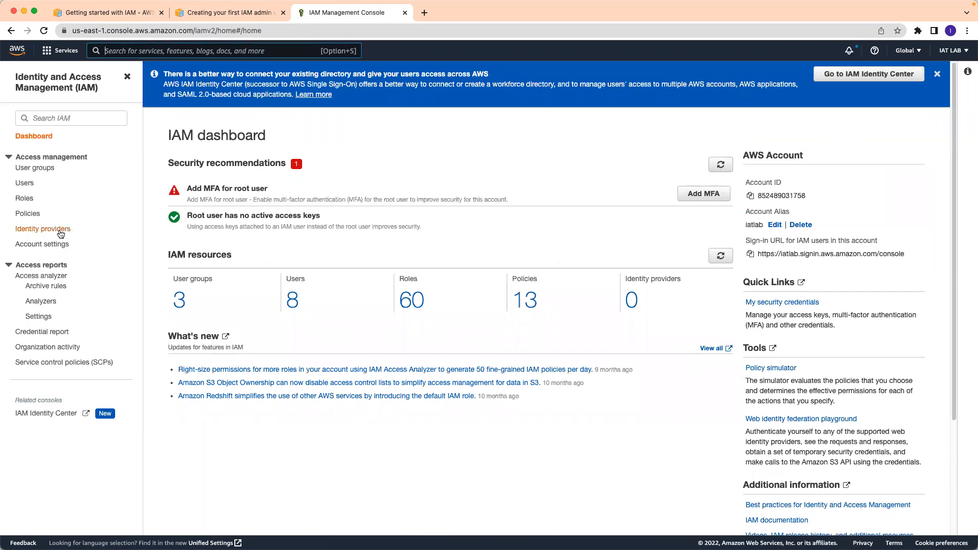
click(24, 183)
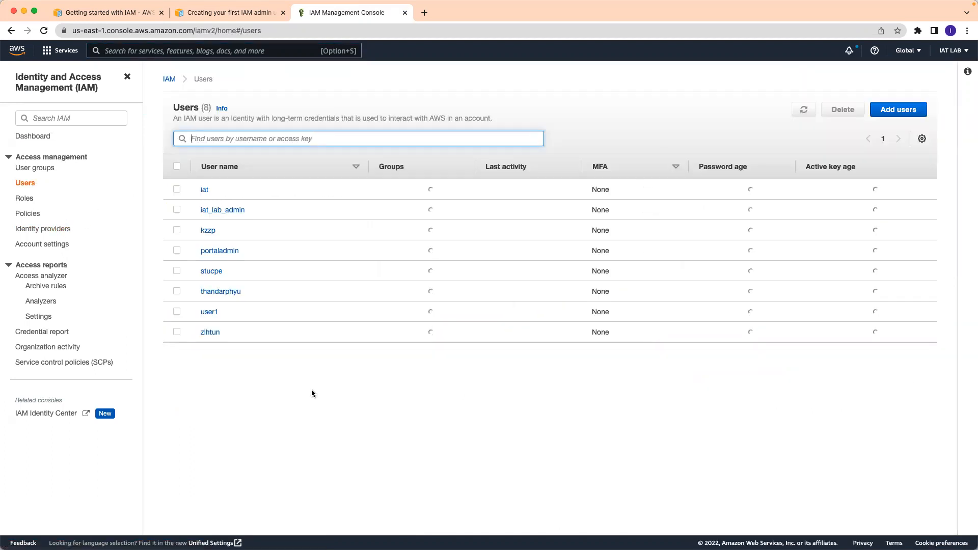
- Back out of Add user, review user1's summary page, then return to the Users list
click(908, 116)
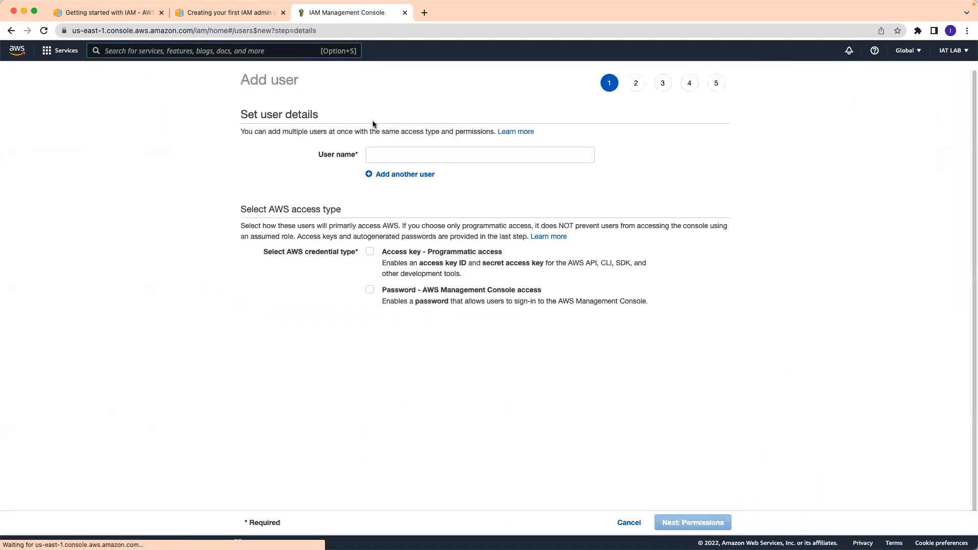
click(11, 31)
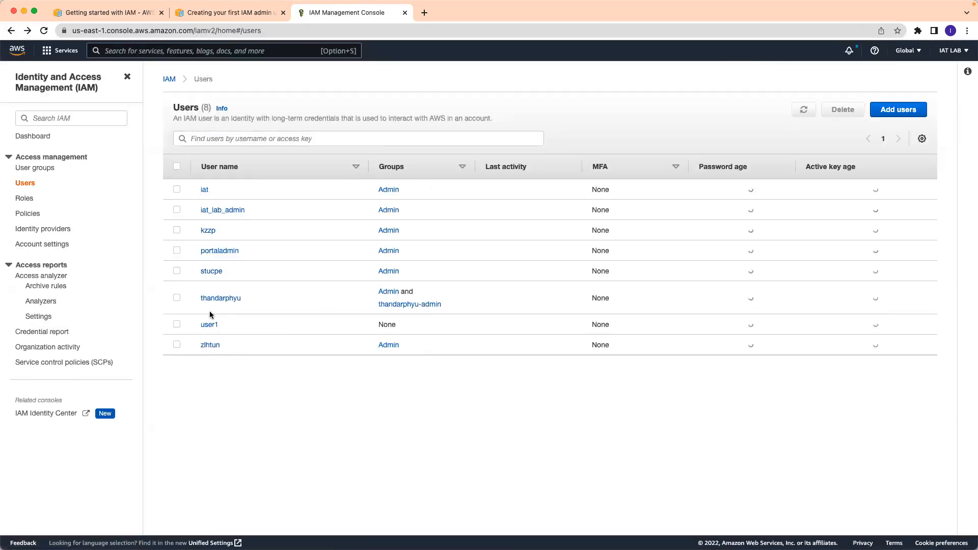
click(209, 327)
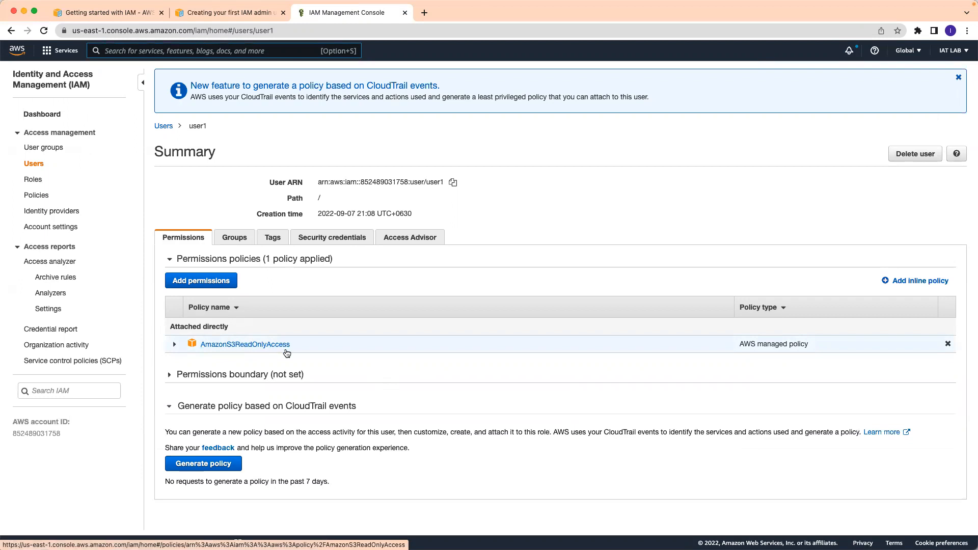
key(alt+s)
click(39, 166)
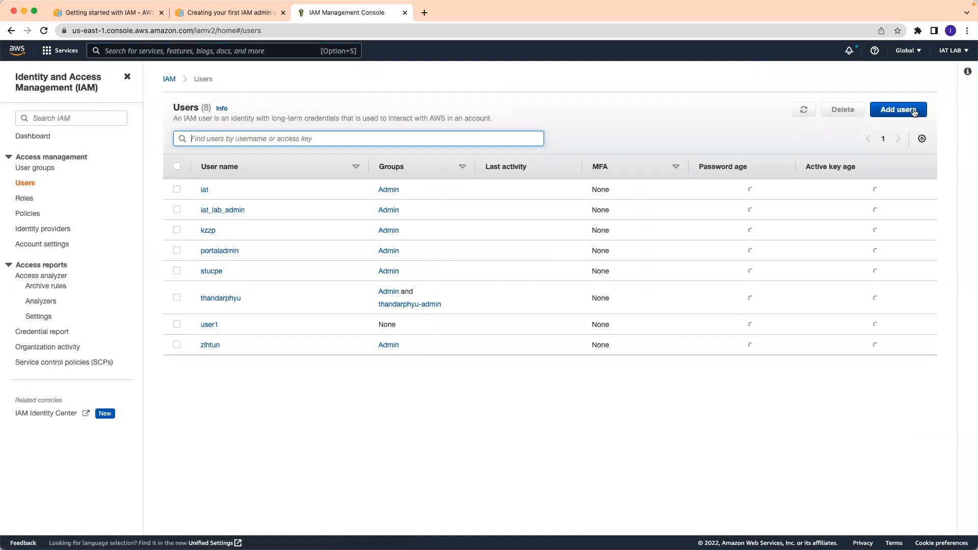
- Start adding a new IAM user and enter 'iatadmin' as the user name
click(898, 110)
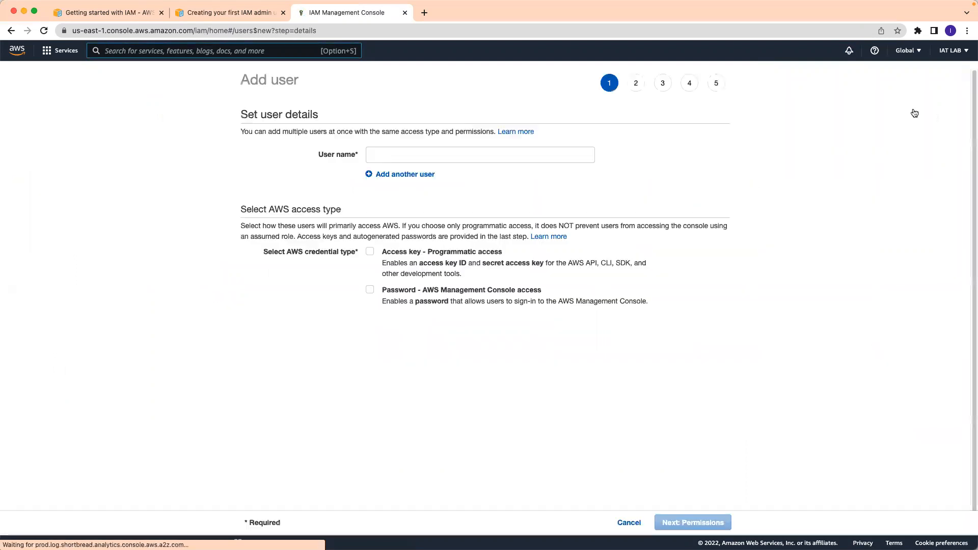
click(417, 154)
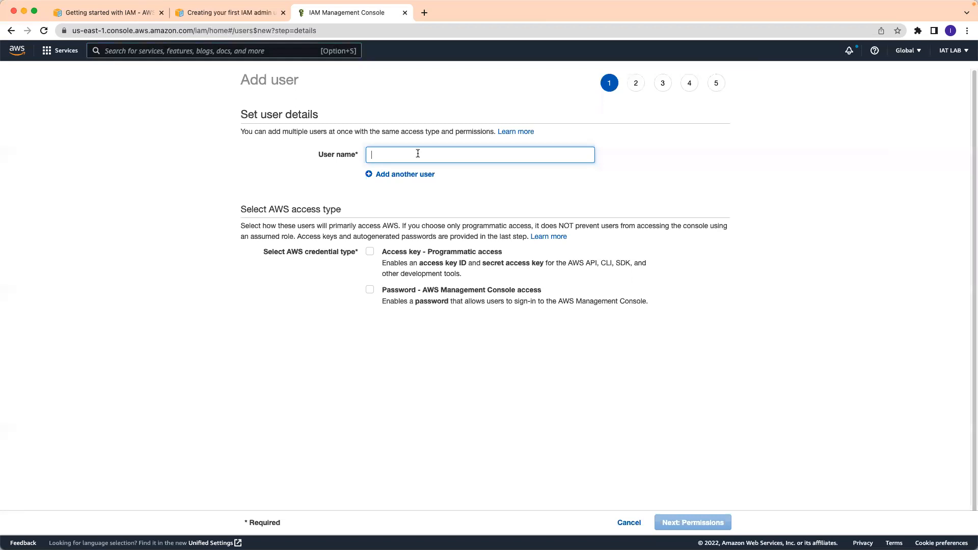
text(iat)
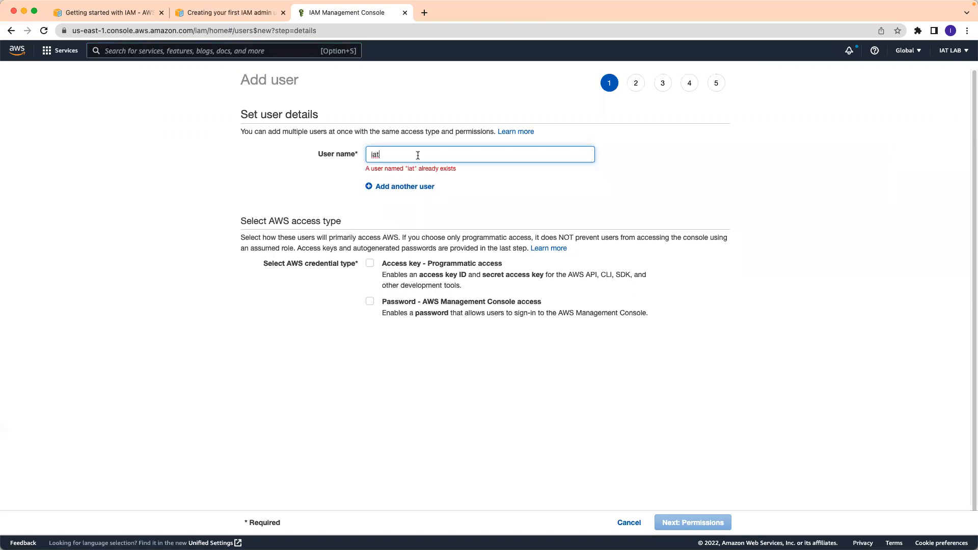
text(admin)
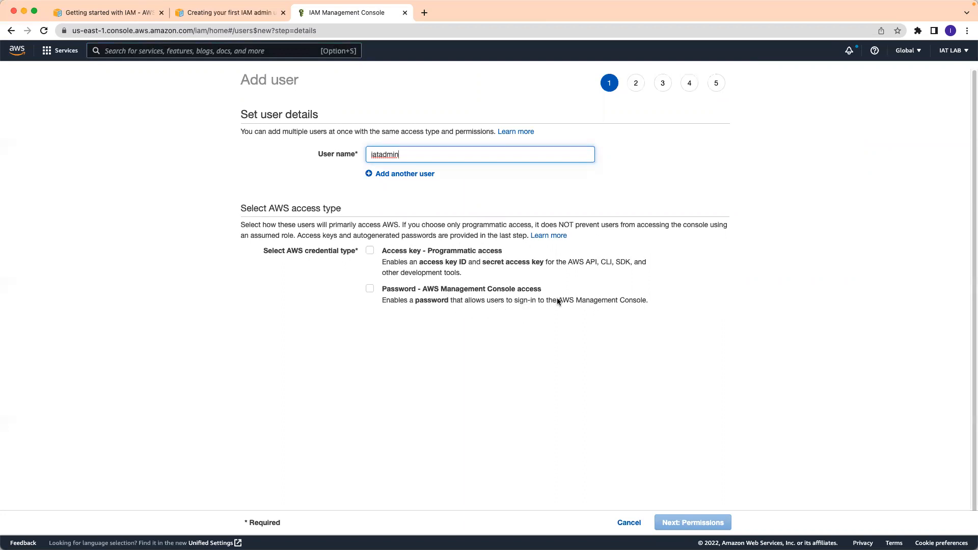
- Give iatadmin console password access with a custom password and no forced reset at next sign-in
click(369, 290)
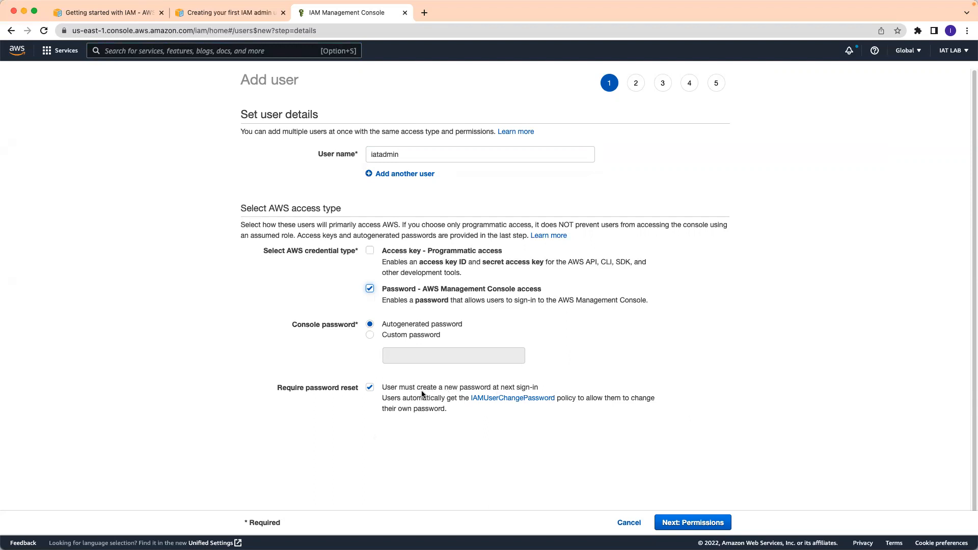
click(371, 389)
click(372, 391)
click(371, 336)
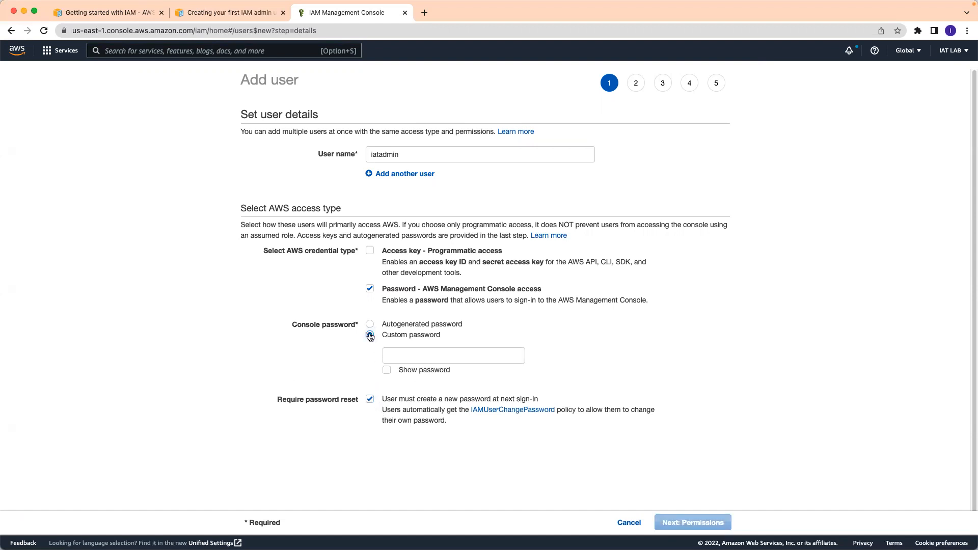
click(370, 400)
click(416, 356)
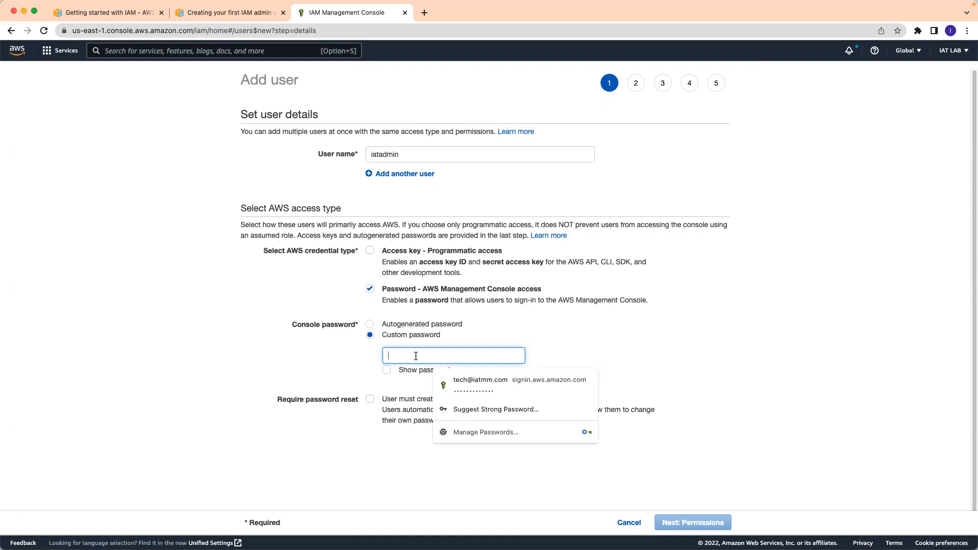
text(•••)
text(•••••)
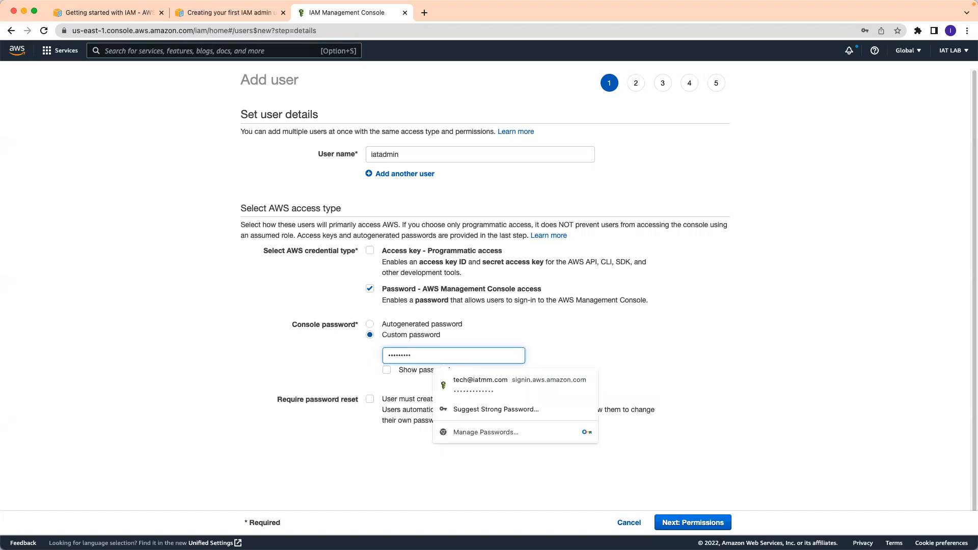
click(805, 352)
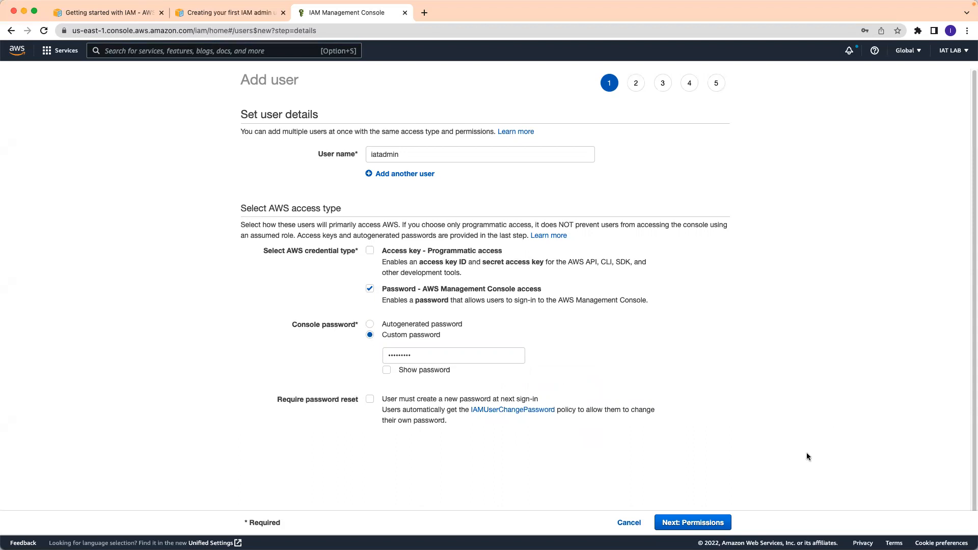
scroll(806, 459, down, 1)
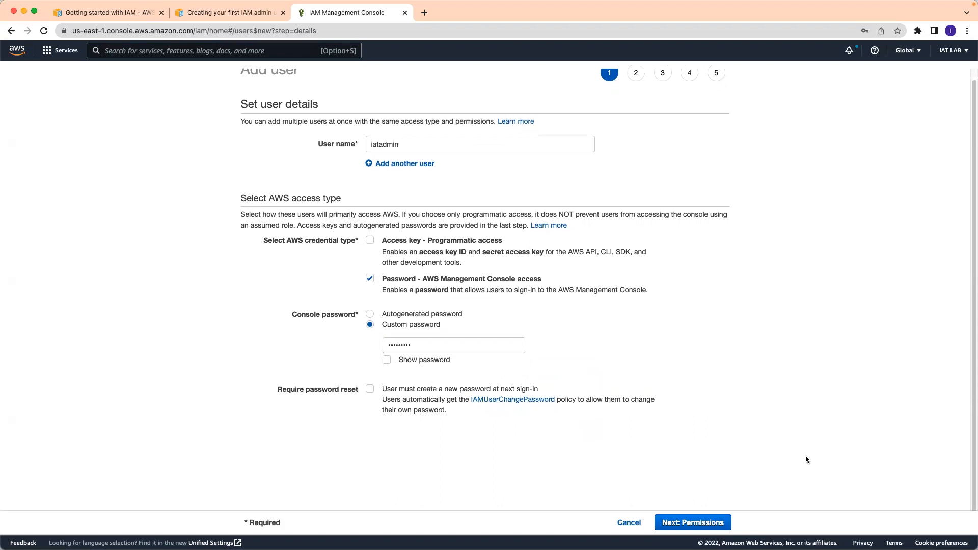
click(706, 521)
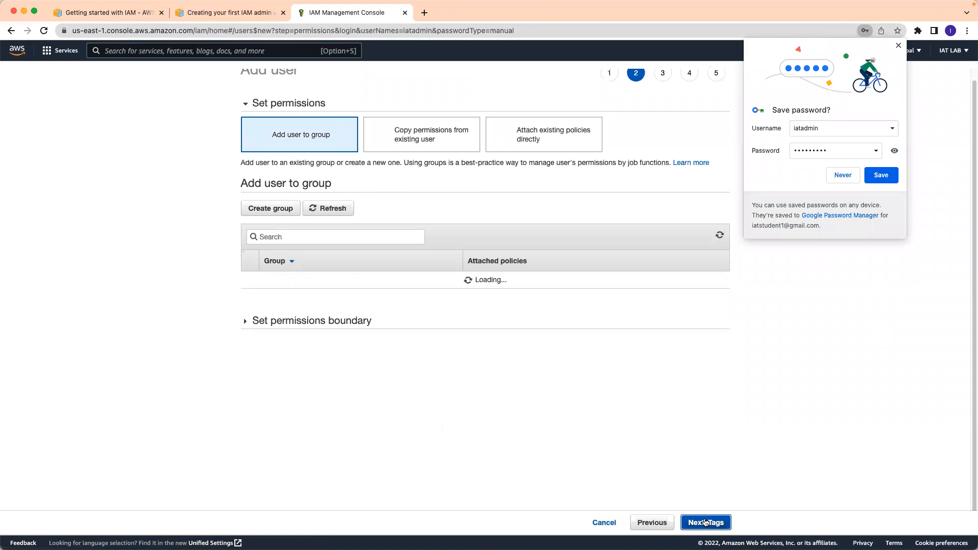
- Save iatadmin's password in Chrome's prompt and begin creating a new user group
click(881, 176)
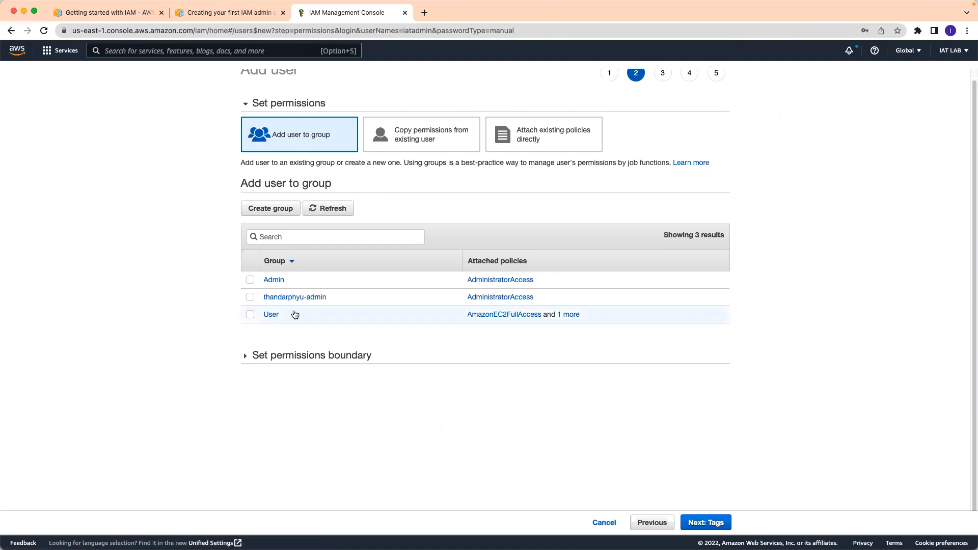
scroll(272, 255, up, 1)
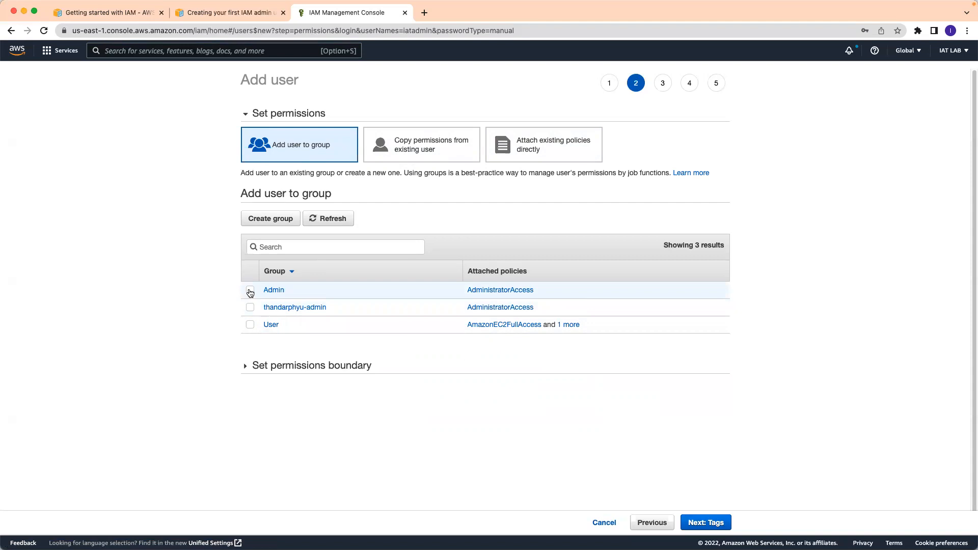
click(275, 219)
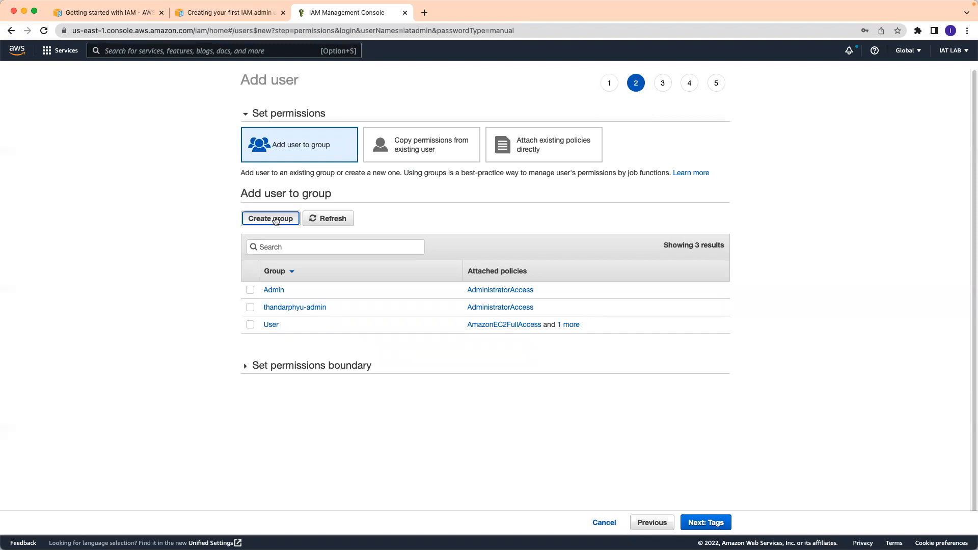
- Create group iatadmins with the AdministratorAccess policy attached
click(187, 161)
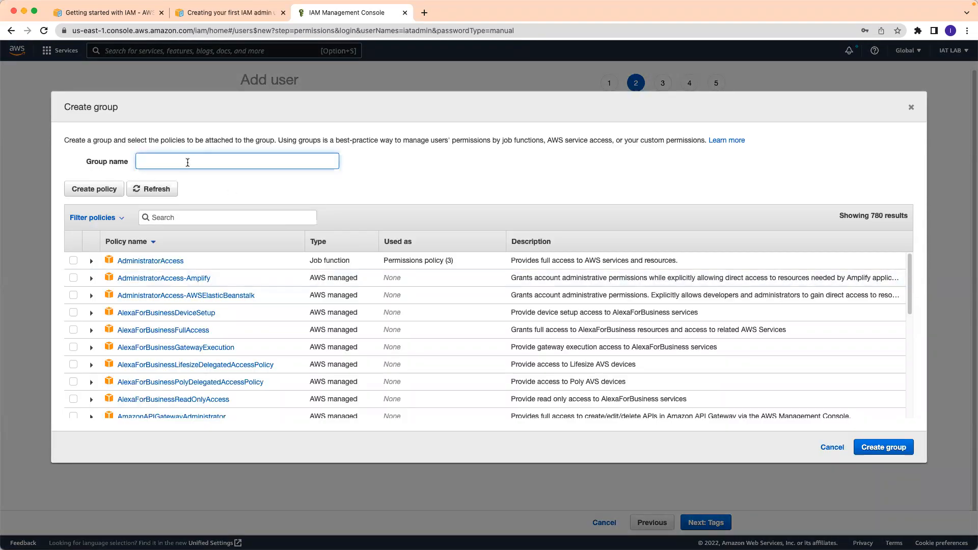
text(iatadmins)
click(73, 262)
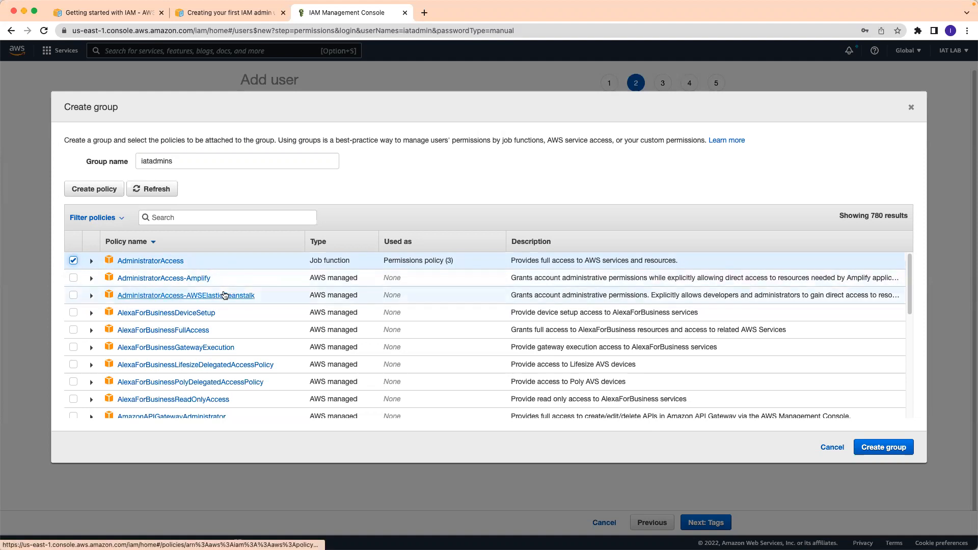
click(884, 449)
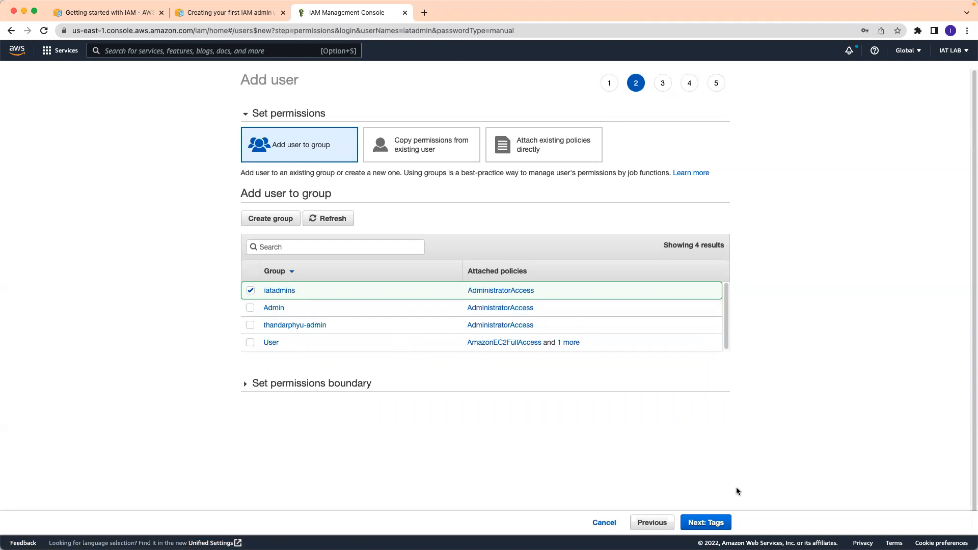
- Skip tags, review the settings, and create user iatadmin
click(711, 522)
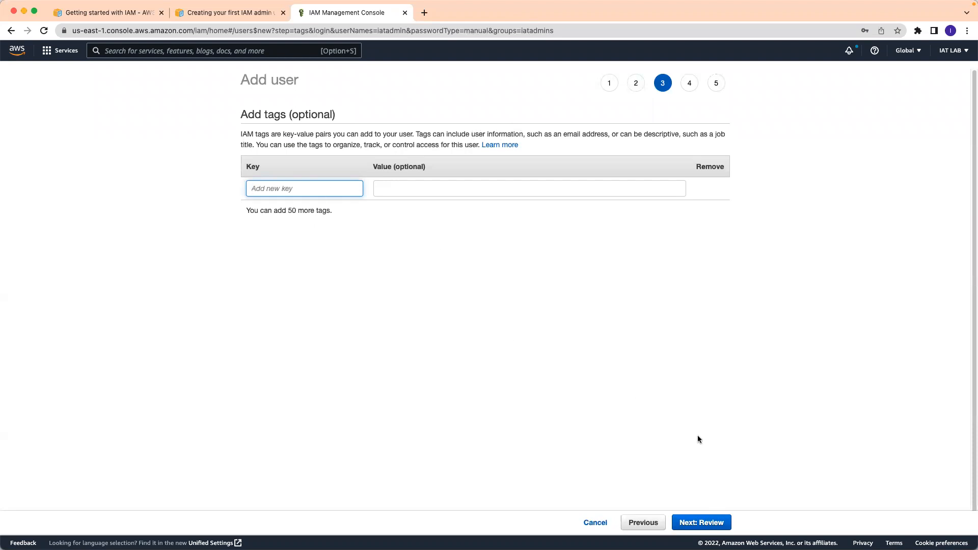
click(700, 524)
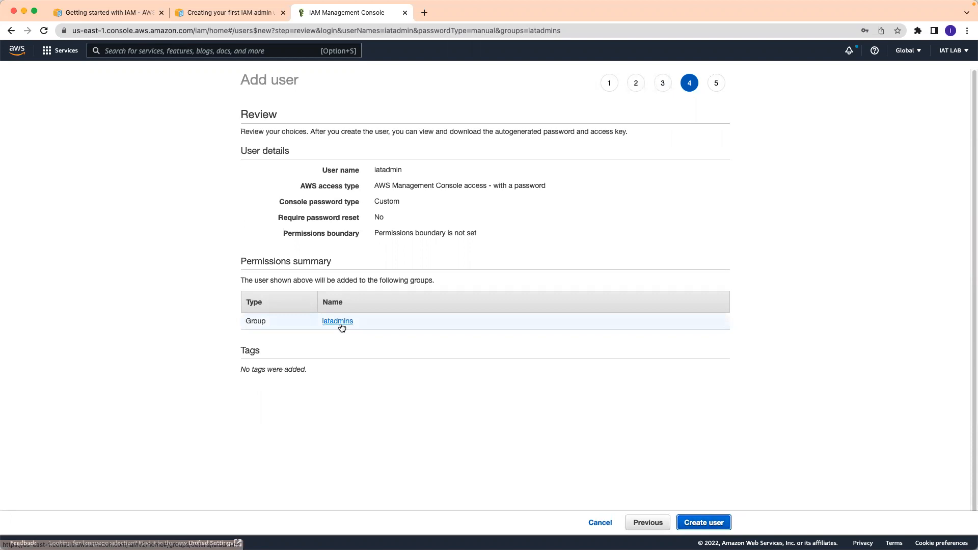
click(705, 525)
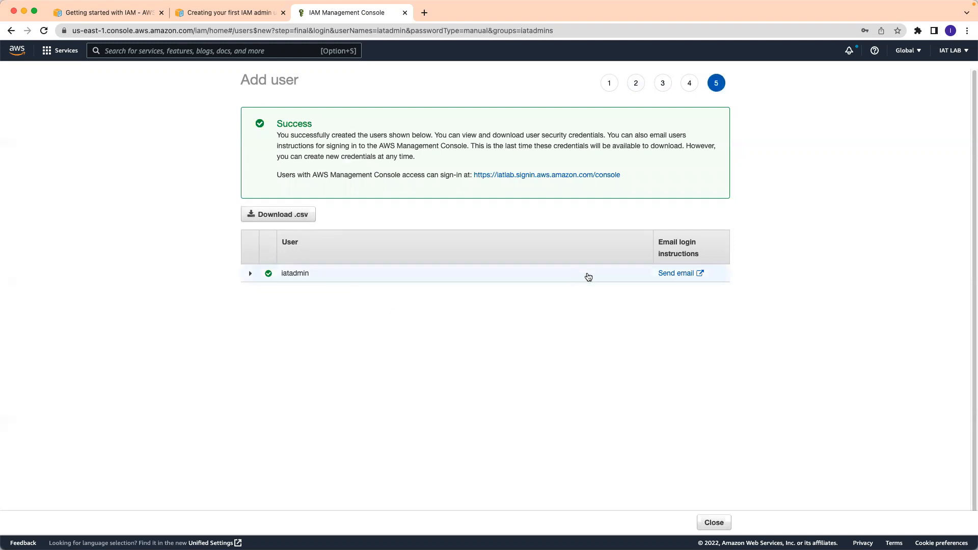
- Download new_user_credentials.csv and copy the console sign-in link
click(298, 216)
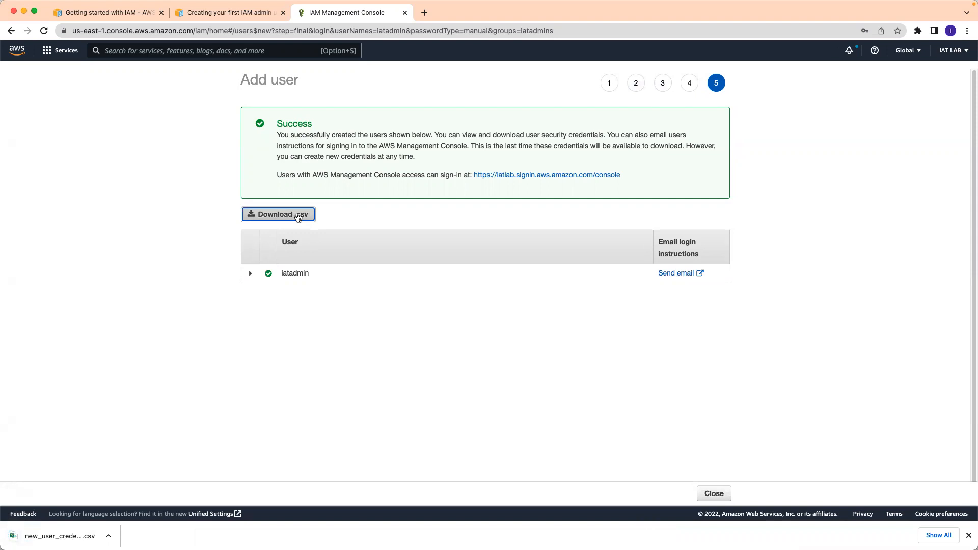
right_click(533, 176)
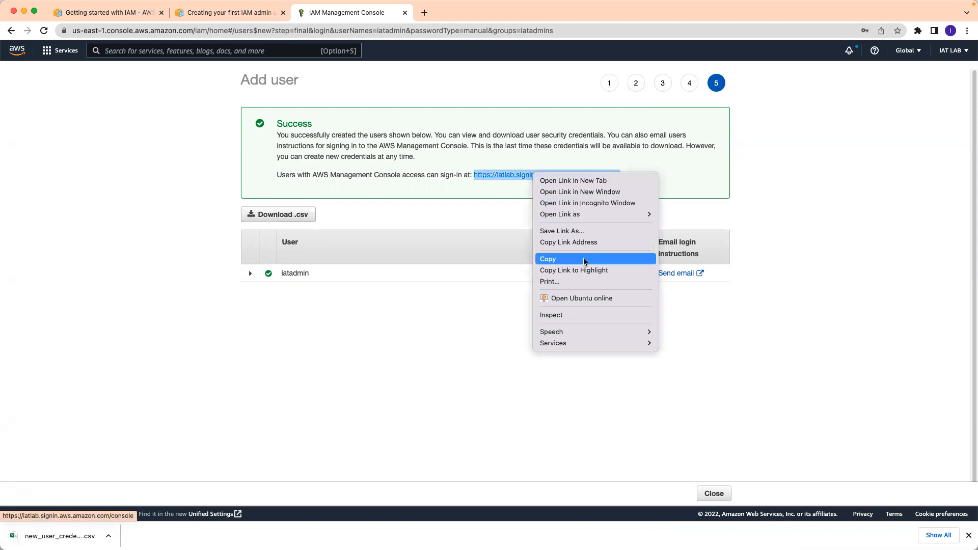
click(580, 243)
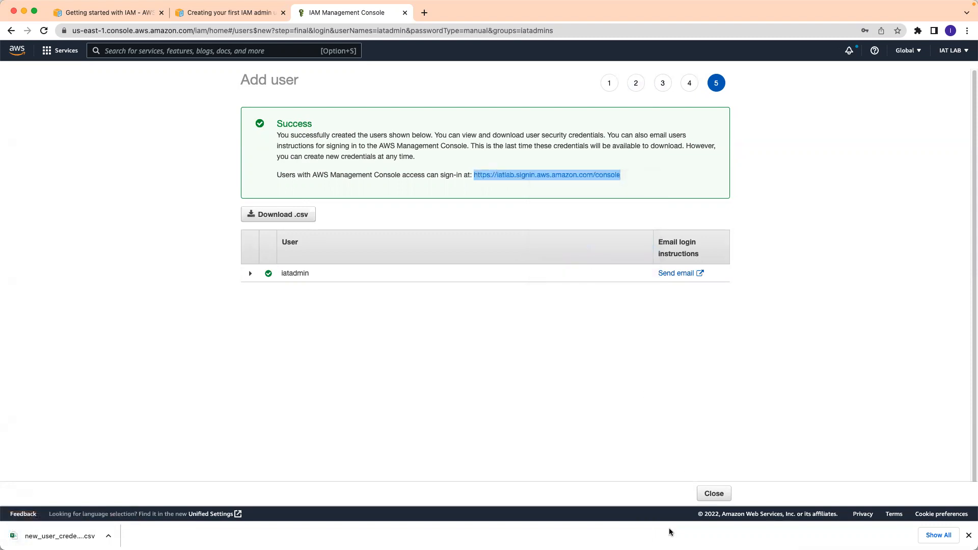
mouse_move(757, 530)
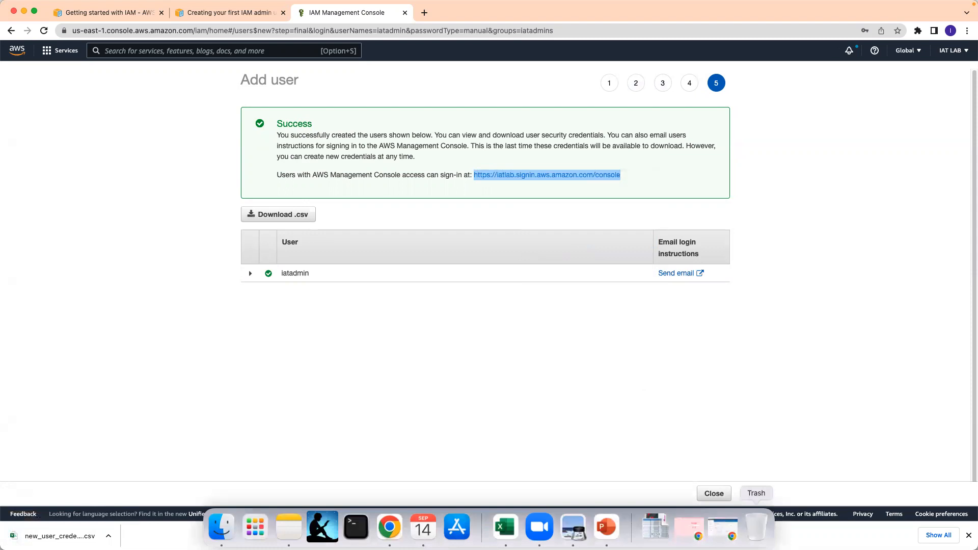
- Open the copied sign-in link in the second browser window
click(690, 530)
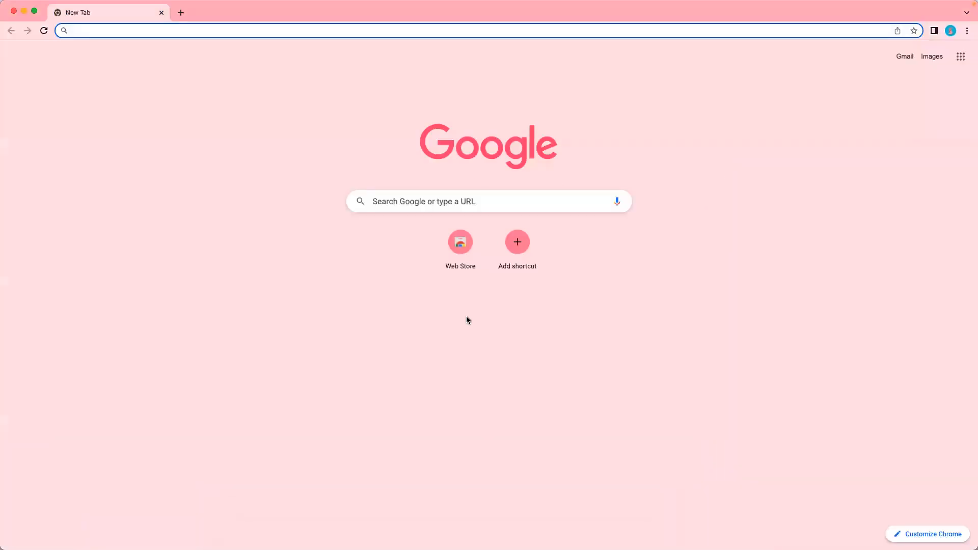
drag(408, 12, 548, 100)
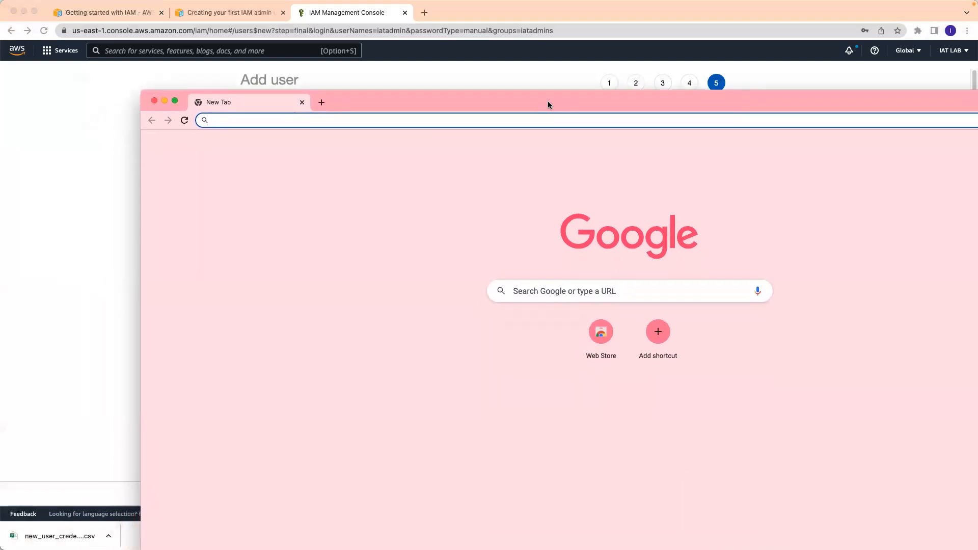
right_click(383, 119)
click(450, 194)
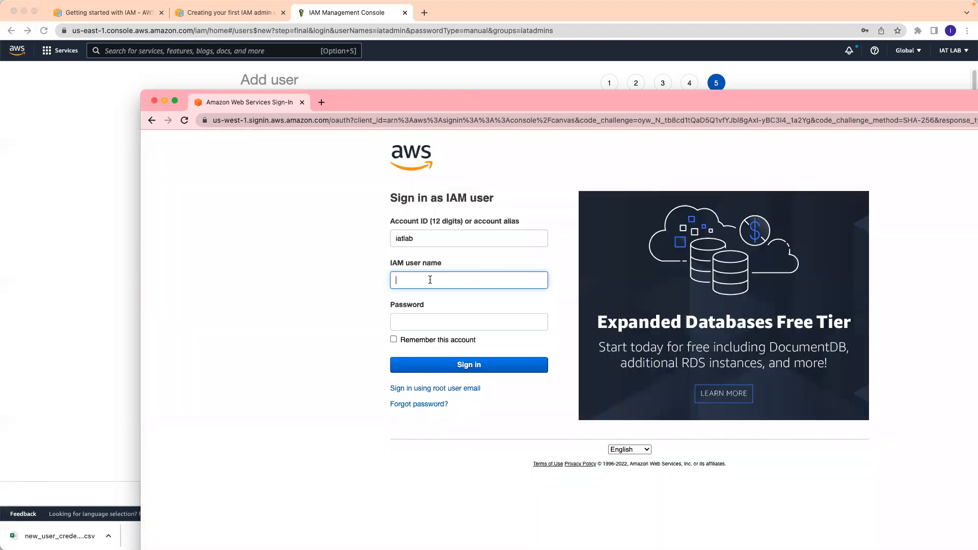
- Sign in as IAM user iatadmin with its password, correcting the password once
text(atadmin)
click(433, 319)
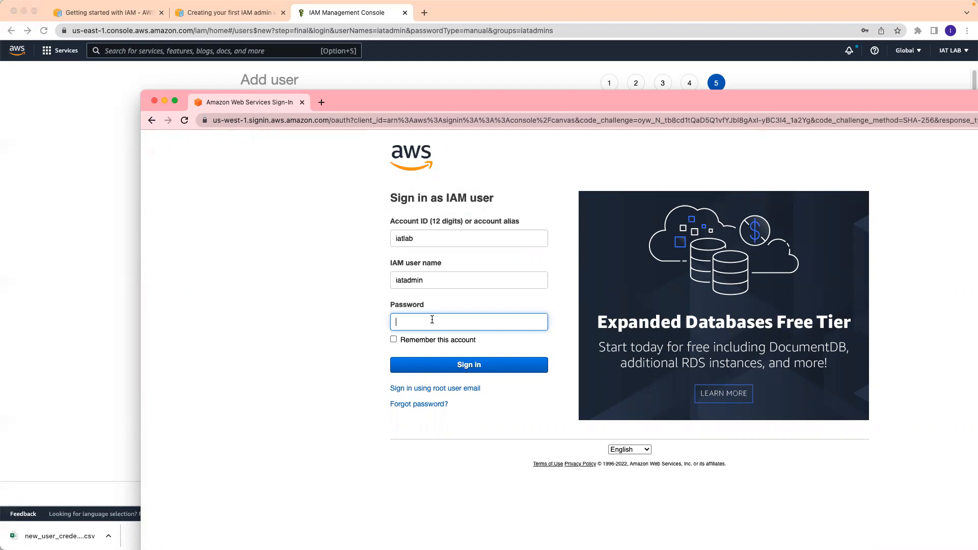
text(•••••)
click(463, 368)
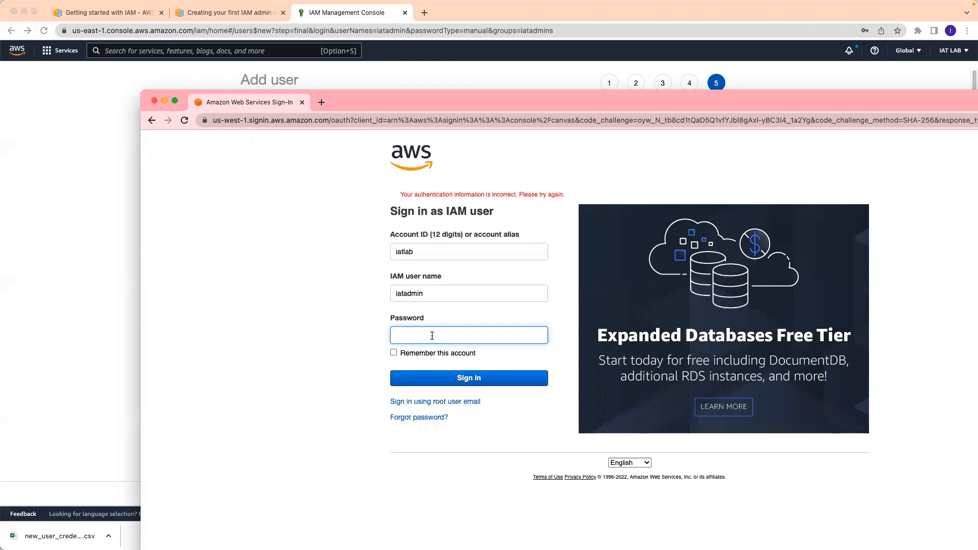
text(*****)
key(Return)
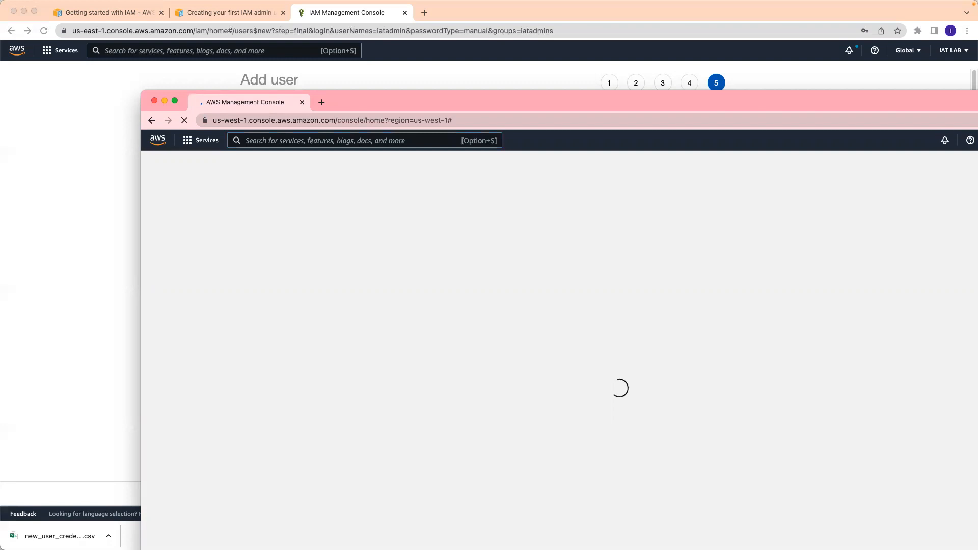
- Save the password, finish the welcome tour, maximize Console Home, and go to S3
drag(505, 97, 402, 52)
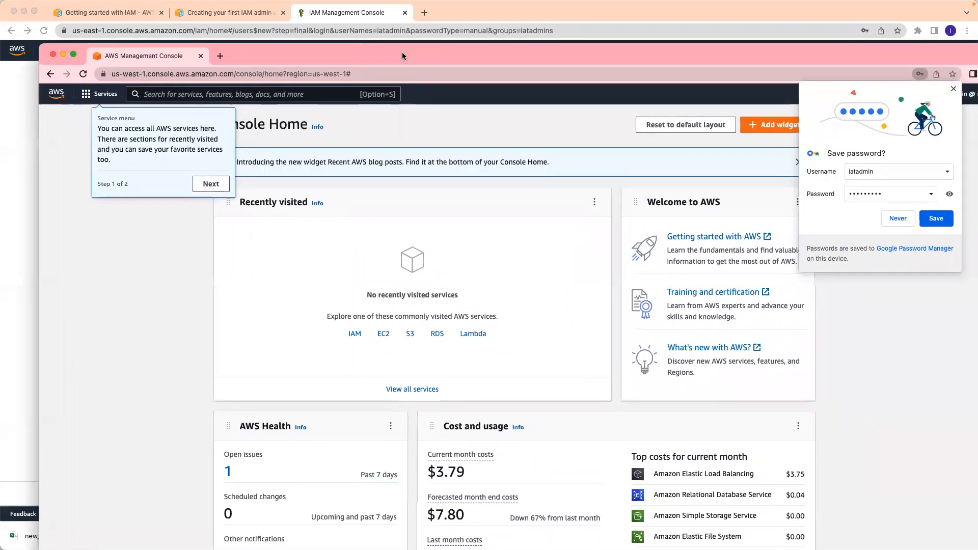
click(939, 220)
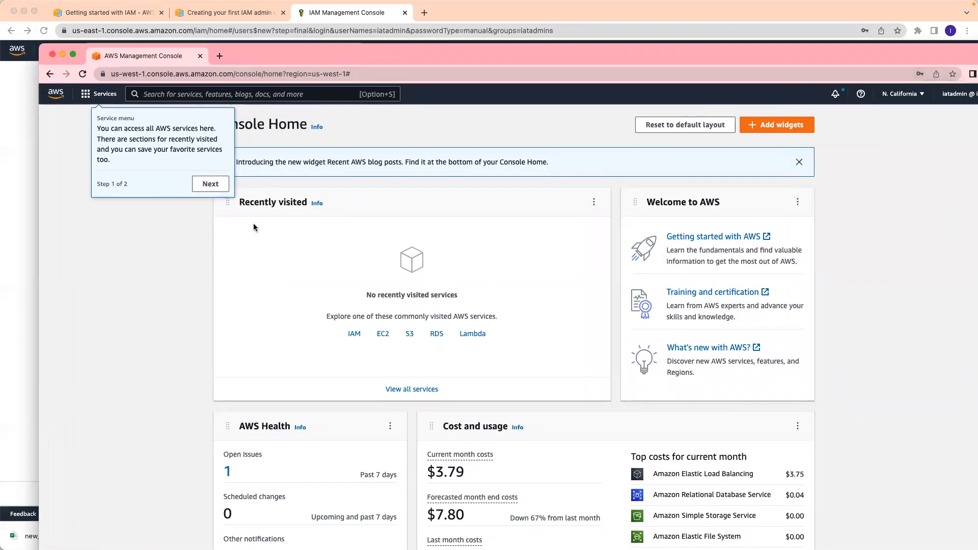
click(198, 188)
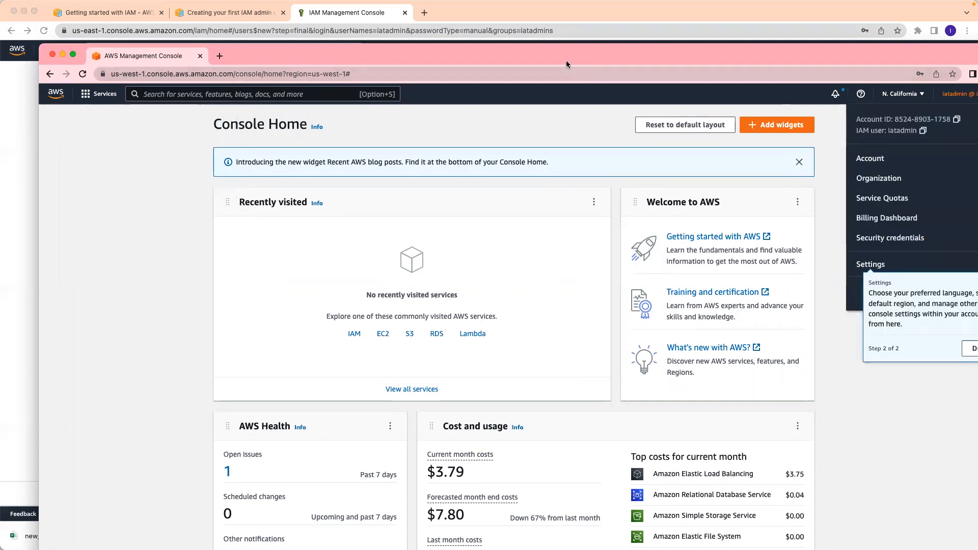
drag(566, 60, 533, 34)
double_click(533, 33)
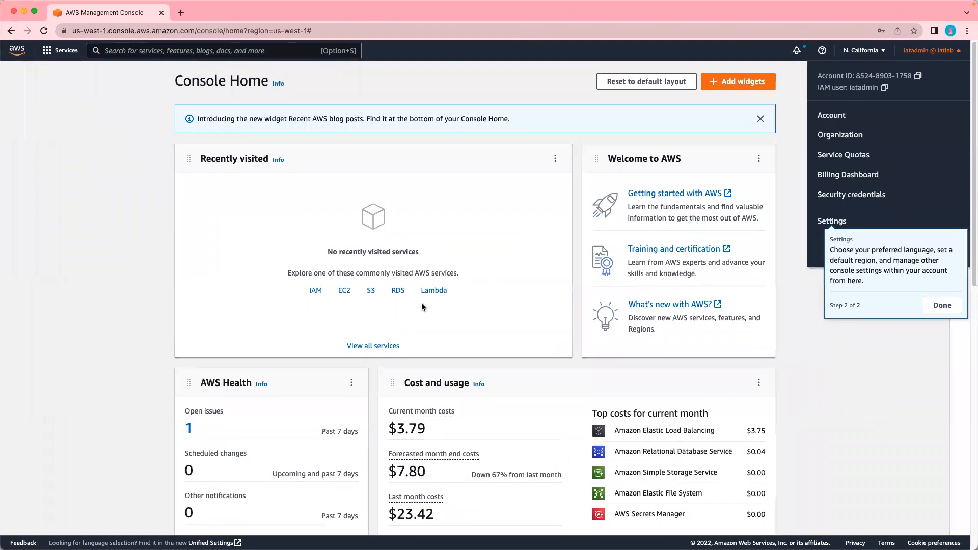
click(941, 306)
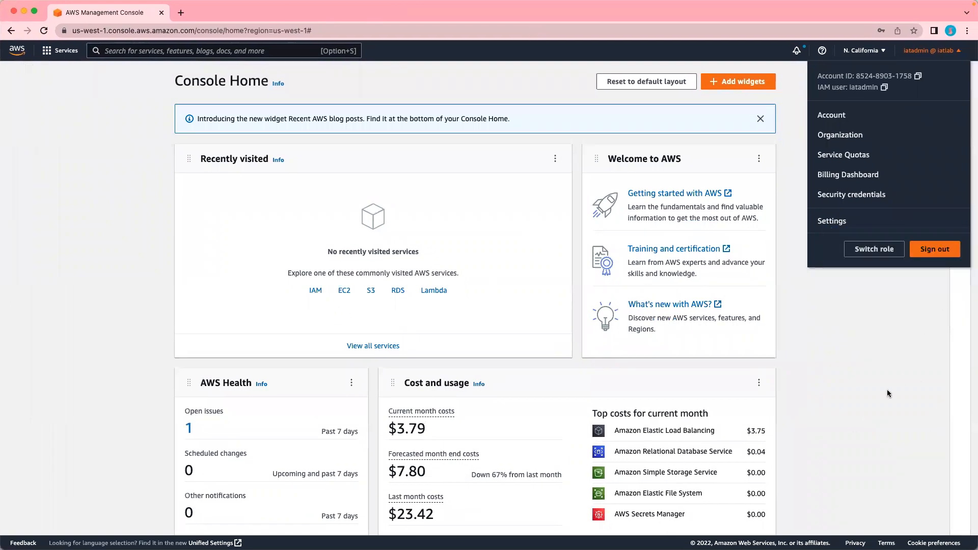
click(887, 394)
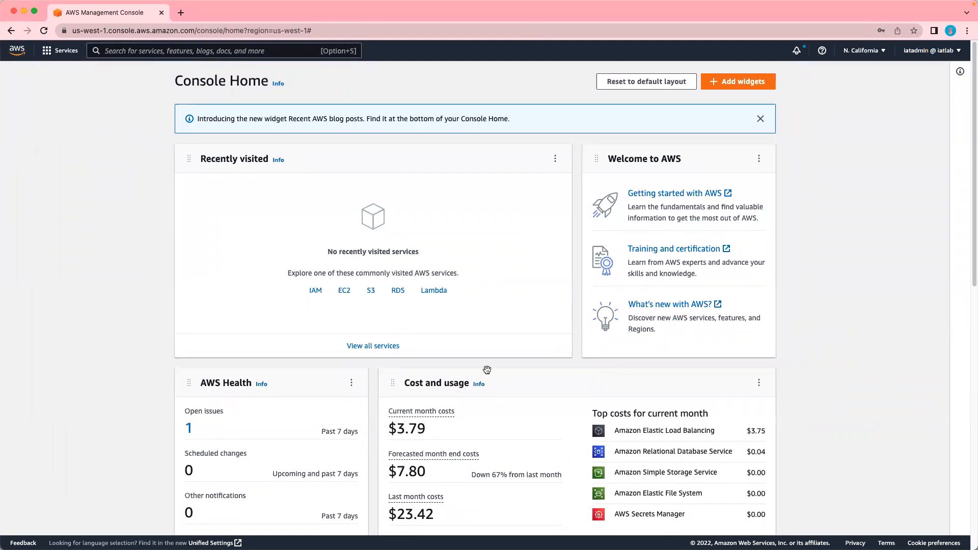
scroll(487, 369, down, 6)
scroll(487, 369, up, 6)
click(371, 292)
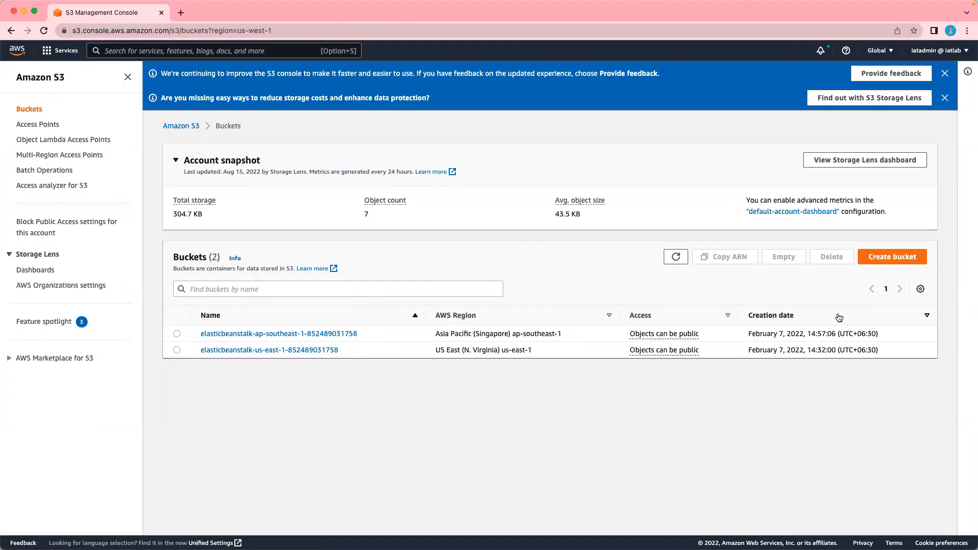
- Create bucket iatadmin-bucket with default settings, then search the console for iam
click(880, 259)
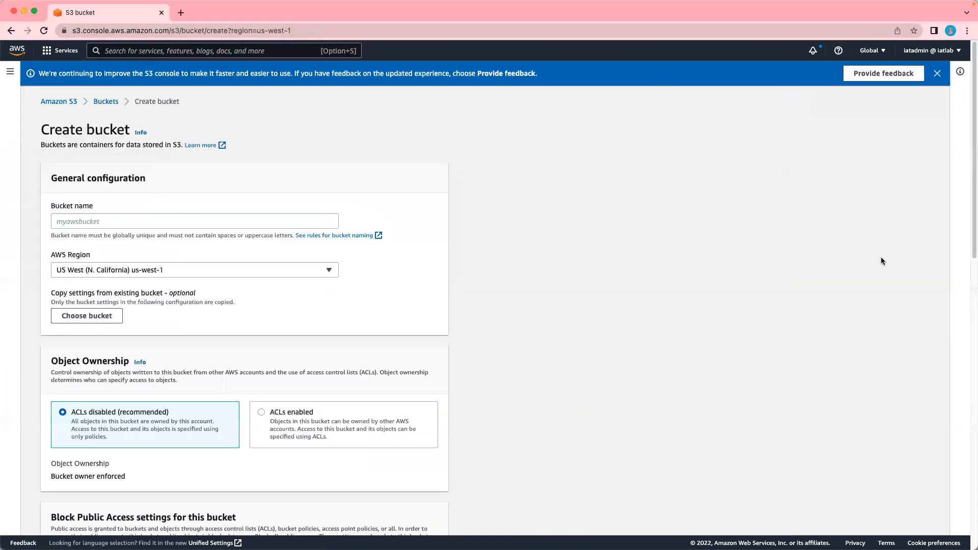
click(194, 220)
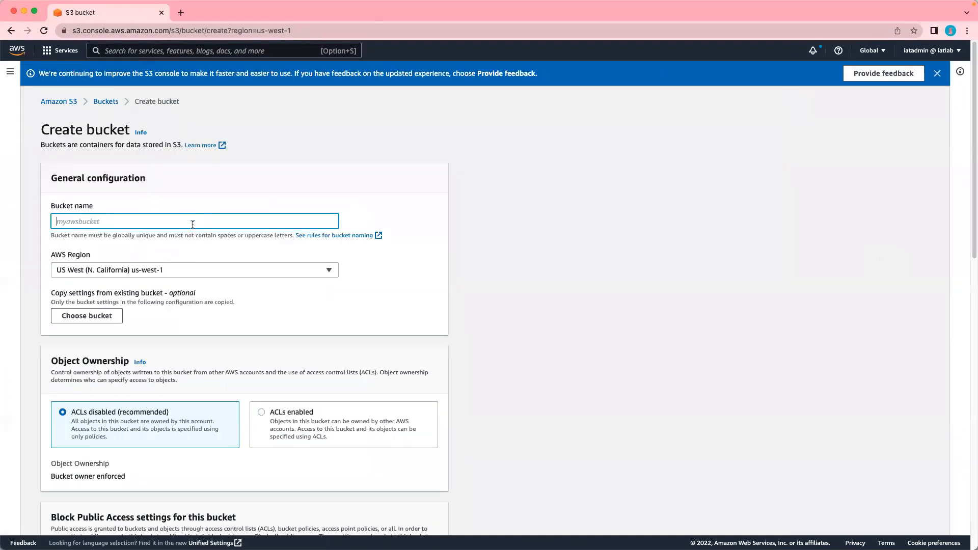
text(iatadmin-bucket)
scroll(111, 378, down, 3)
scroll(111, 378, down, 15)
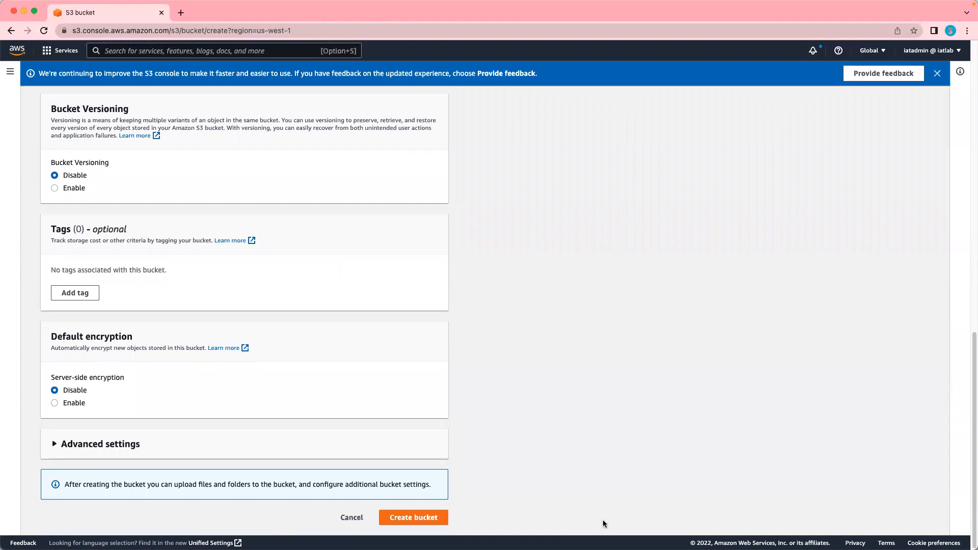
click(398, 518)
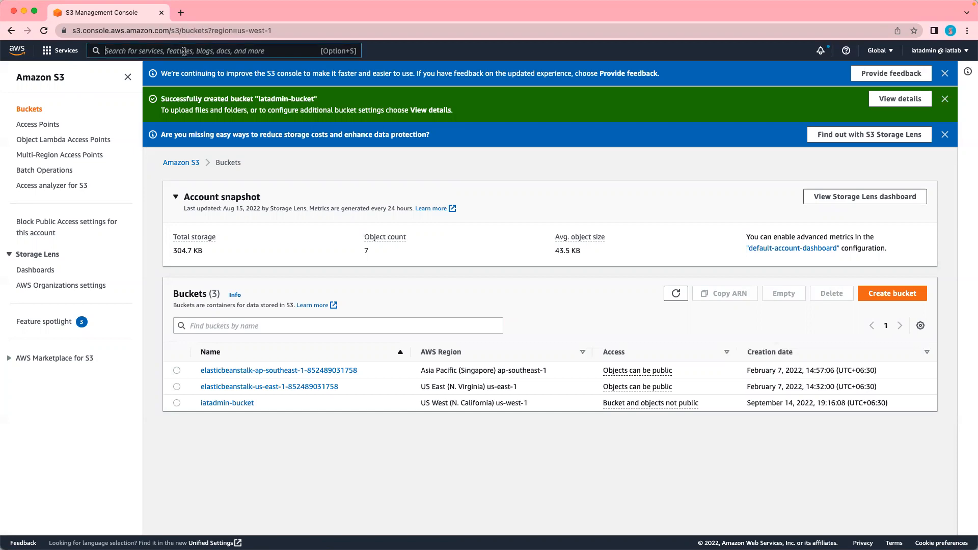
text(iam)
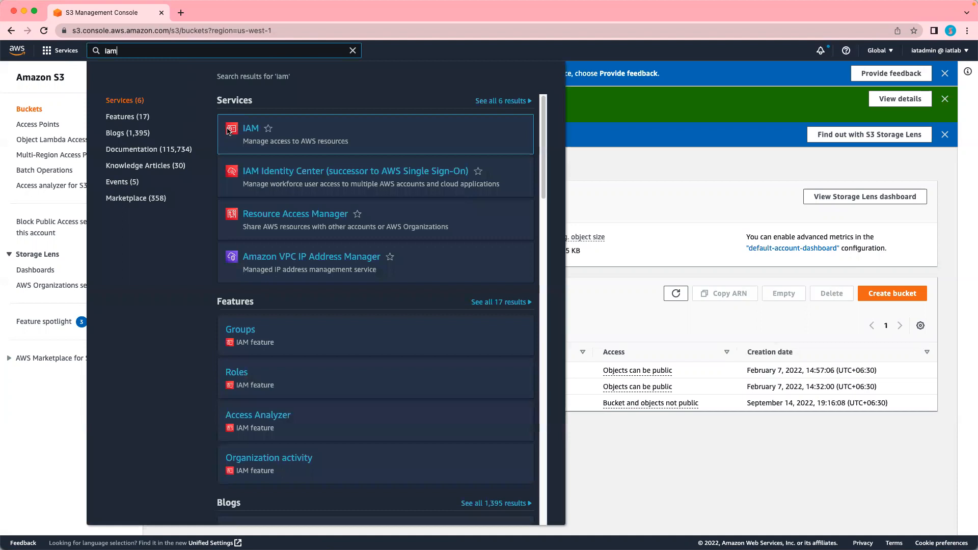
- Open the IAM Users list showing 9 users, including iatadmin in iatadmins
click(251, 131)
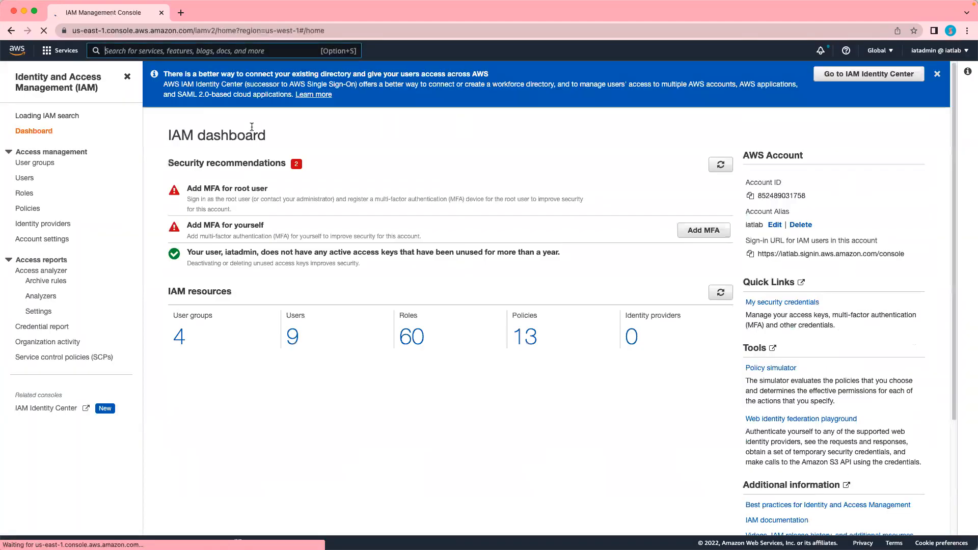
click(28, 184)
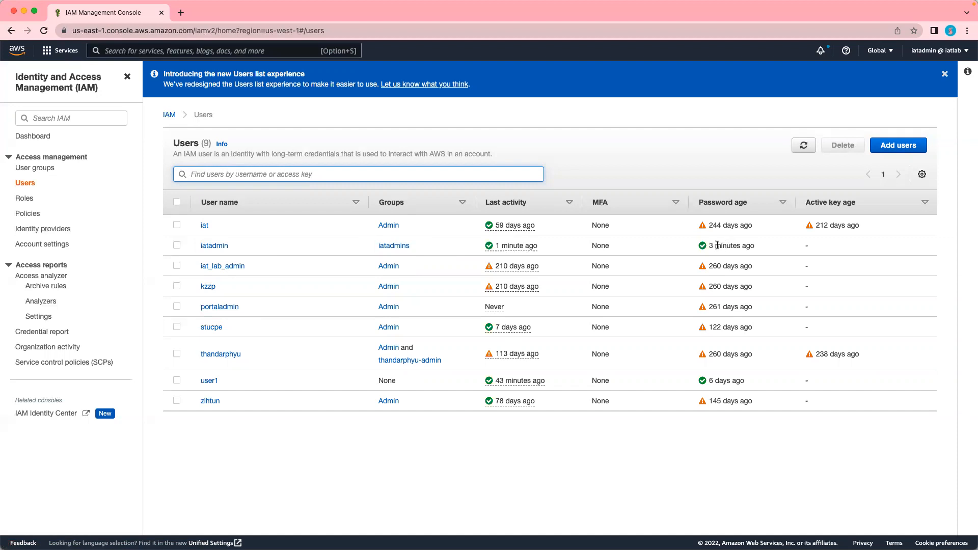
mouse_move(718, 246)
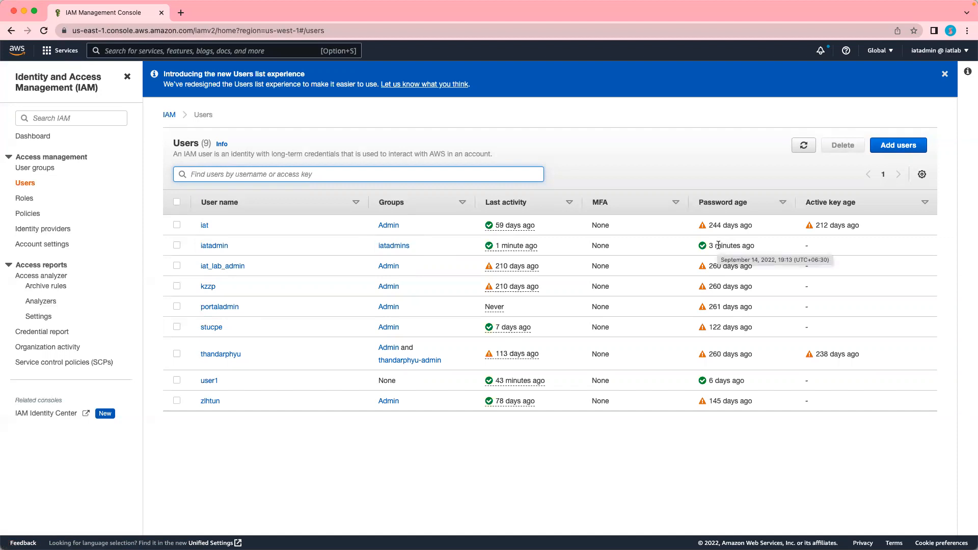